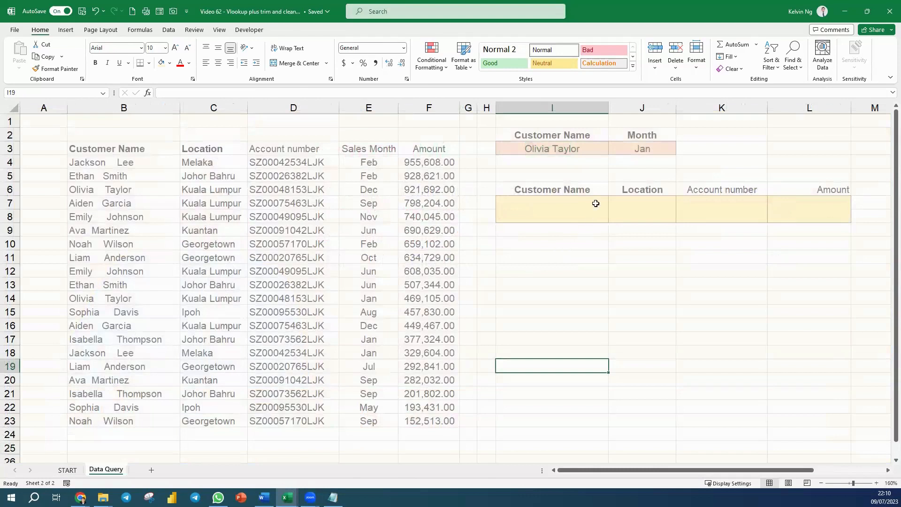
Choose Dec as the query month in cell J3, keeping the selected customer in I3
left_click(585, 152)
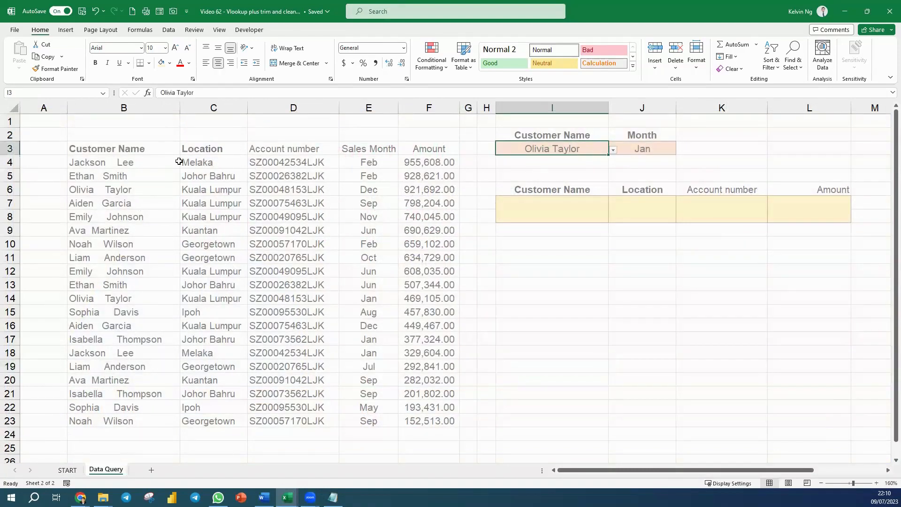
left_click_drag(146, 163, 139, 415)
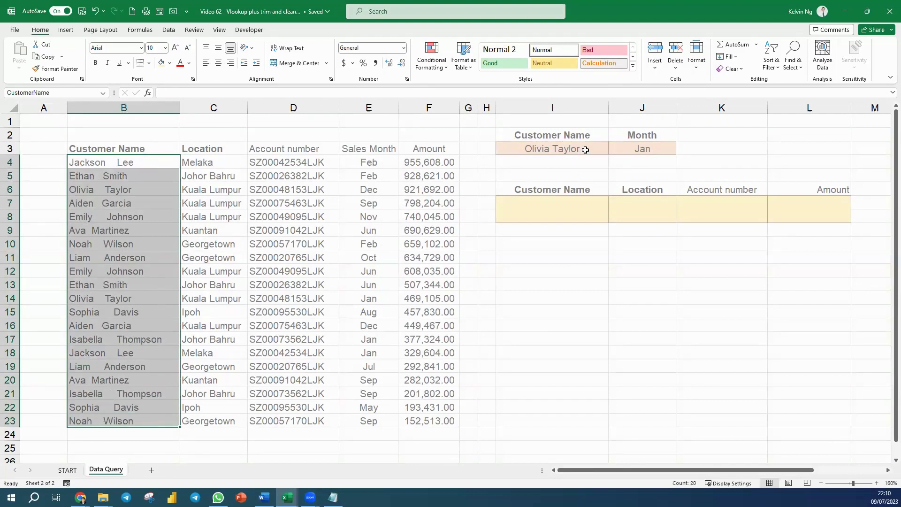
left_click(664, 149)
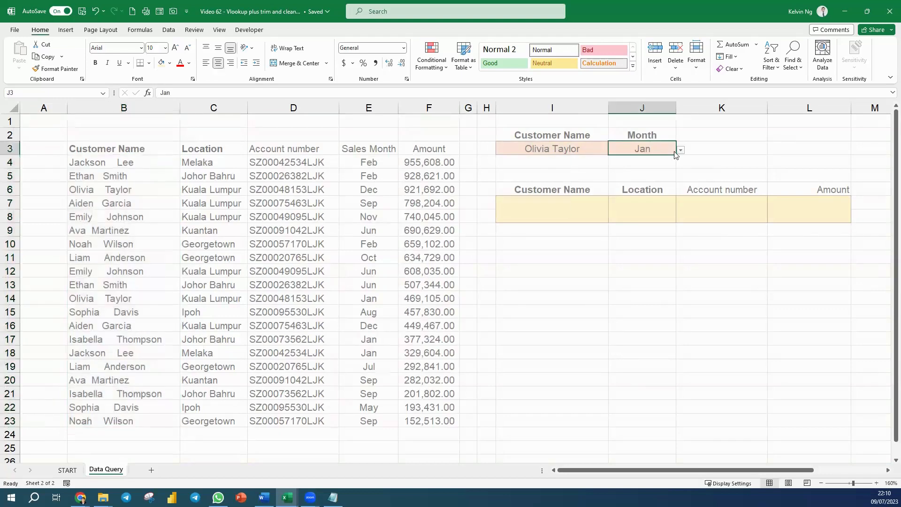
left_click(680, 149)
left_click(636, 160)
left_click(566, 149)
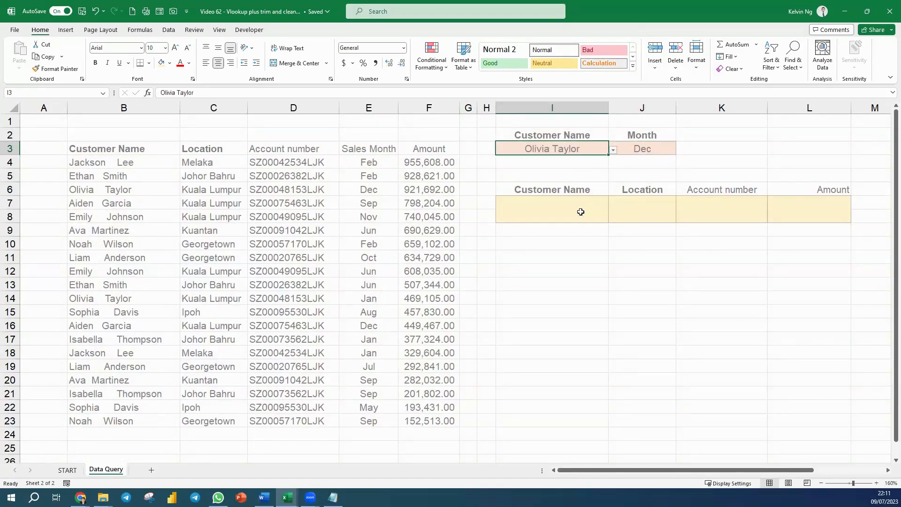
left_click_drag(581, 211, 824, 208)
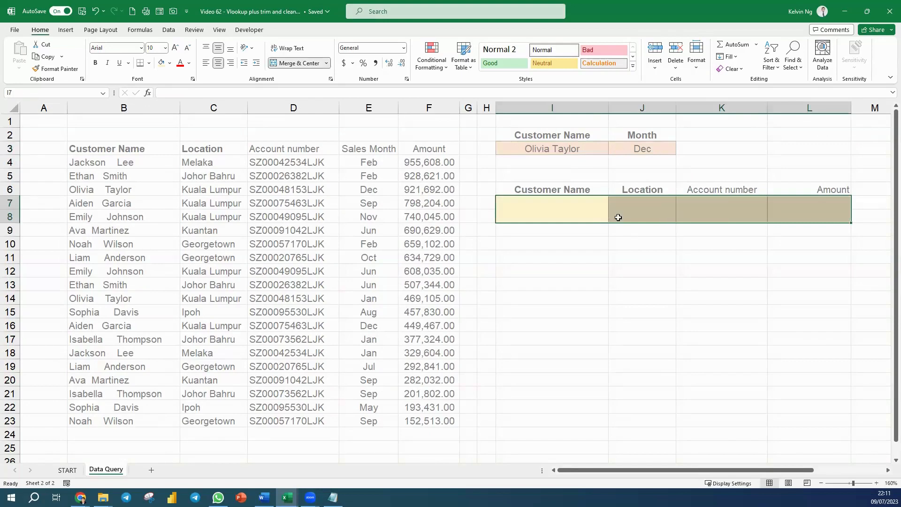
left_click(554, 214)
Enter the test formula =CLEAN(TRIM(CustomerName)) in cell I11 and accept the closing-bracket correction
left_click(558, 253)
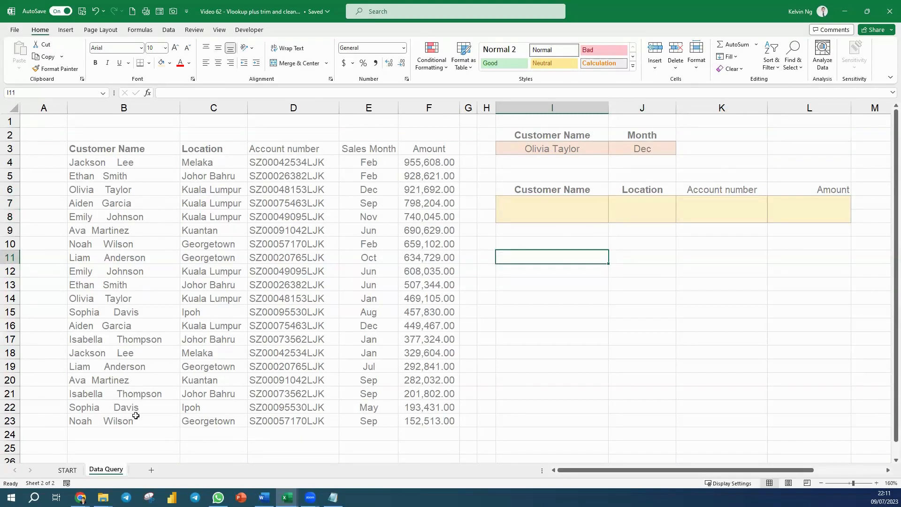
type("=clea")
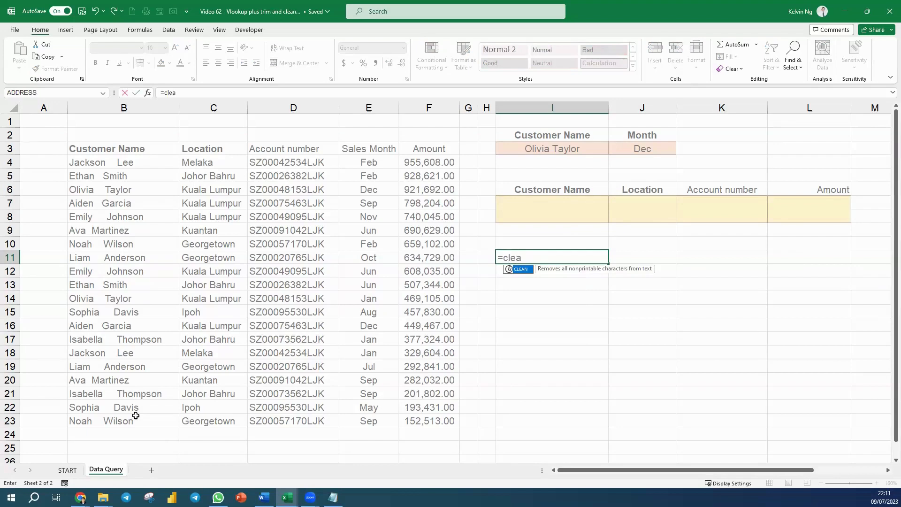
key("Tab")
type("trim")
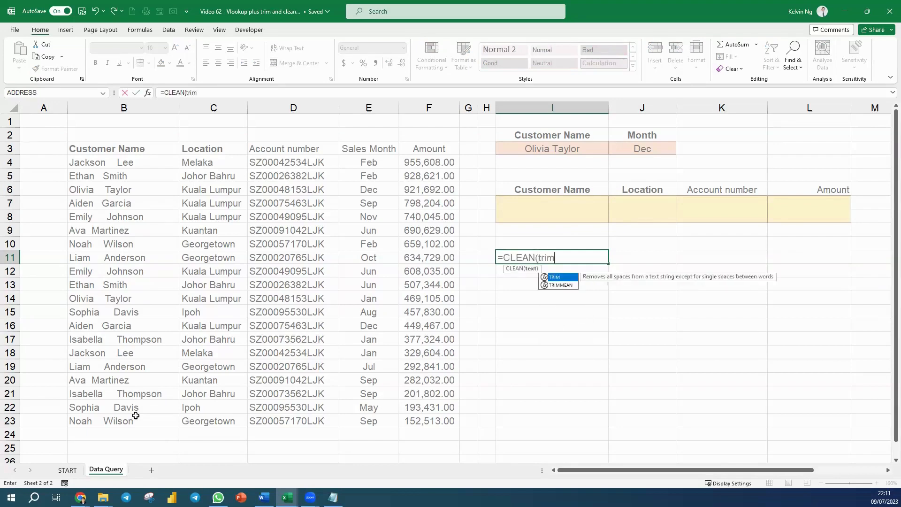
key("Tab")
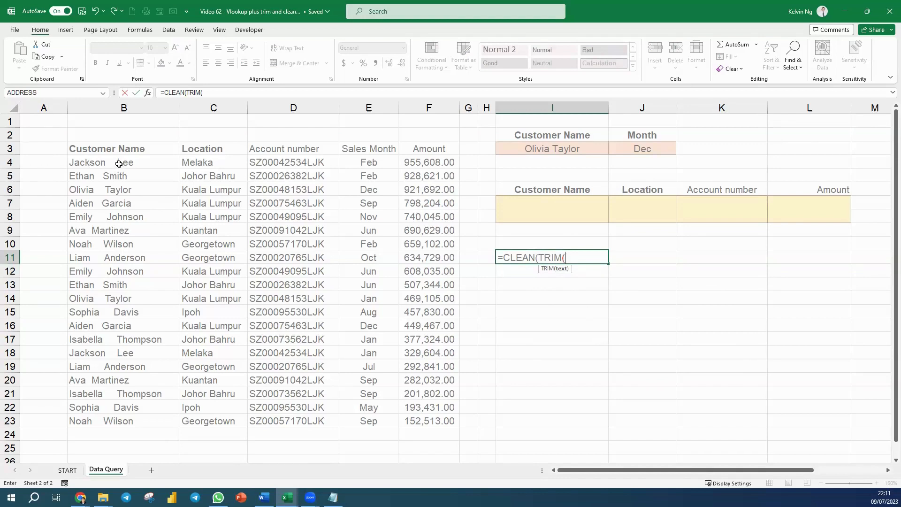
type("cus")
key("Down")
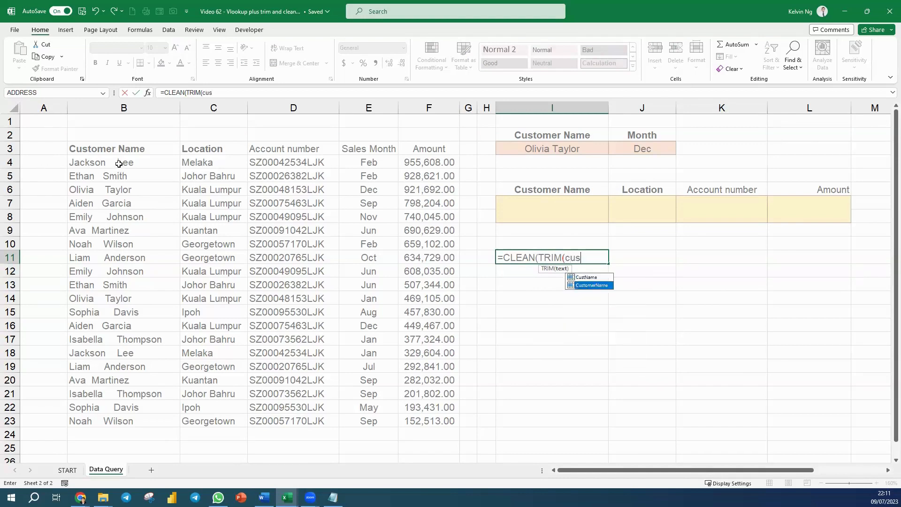
key("Tab")
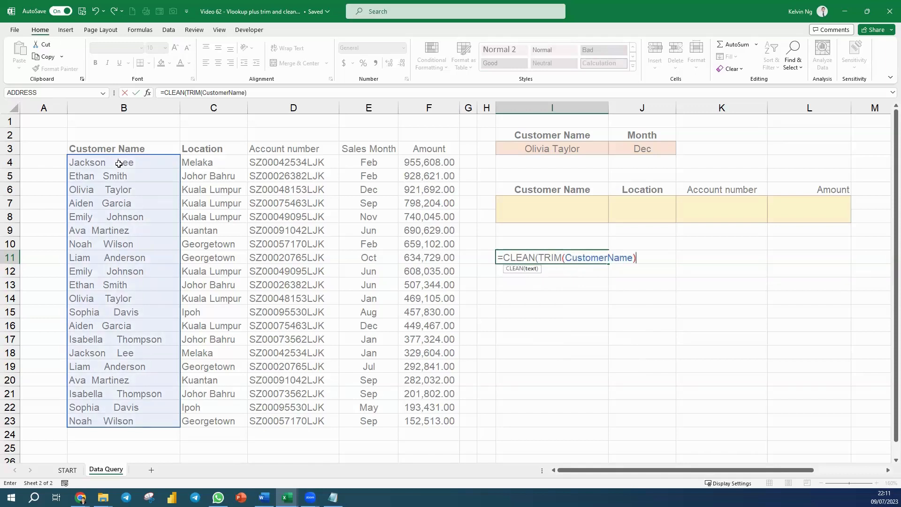
key("Return")
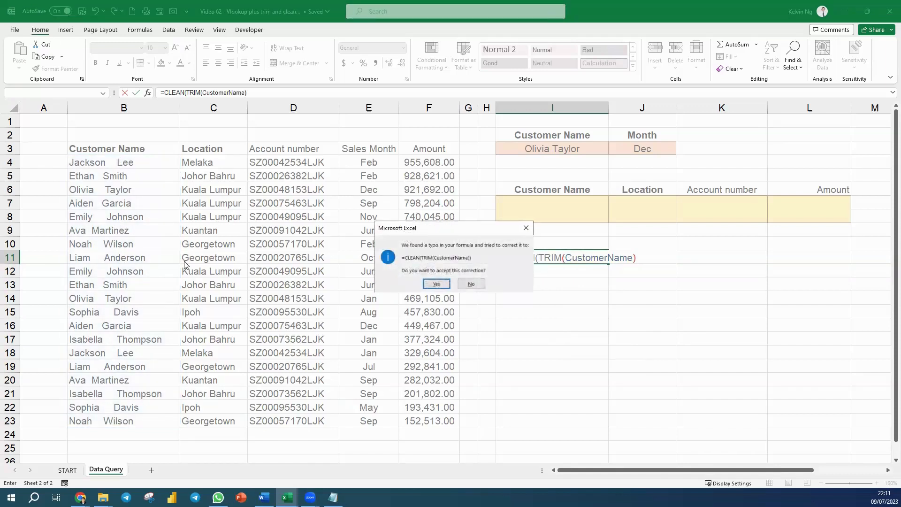
left_click(432, 281)
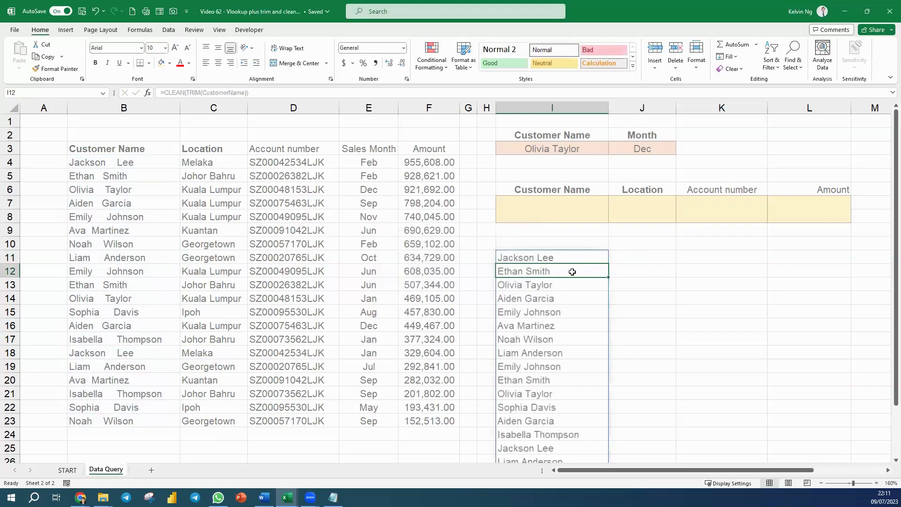
Look through the cleaned customer list and delete its test formula from cell I11
scroll(567, 318, "down", 3)
scroll(565, 320, "up", 1)
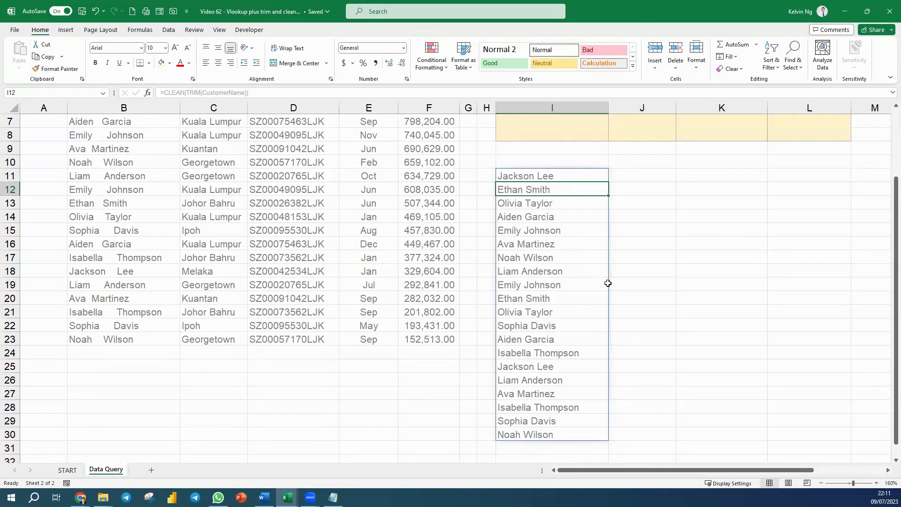
scroll(562, 277, "up", 2)
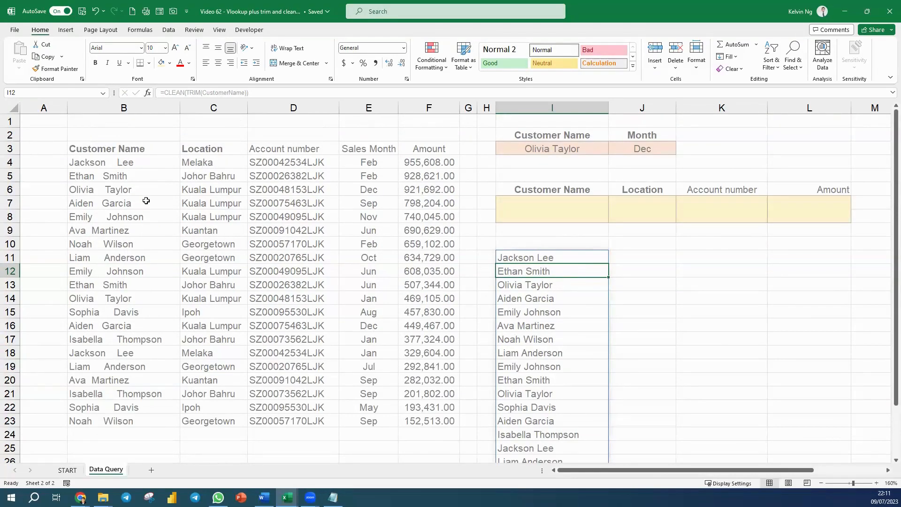
scroll(579, 350, "down", 3)
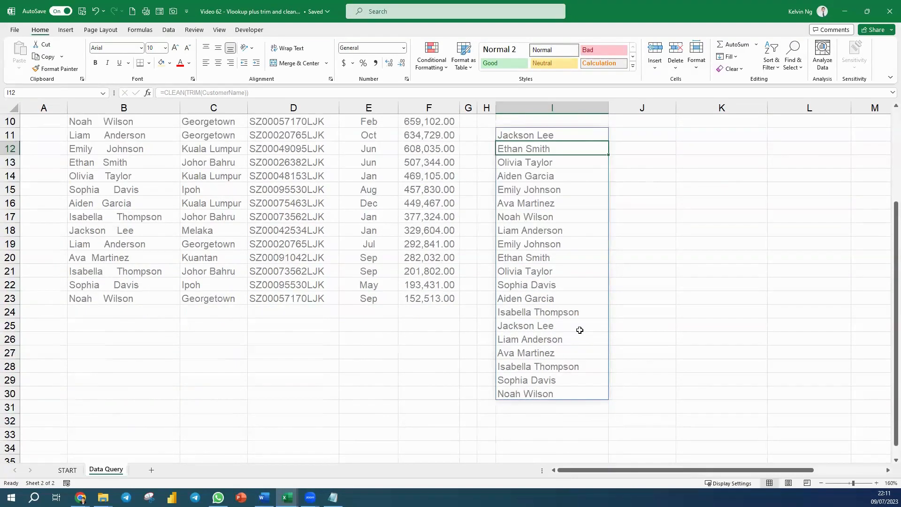
scroll(579, 338, "up", 3)
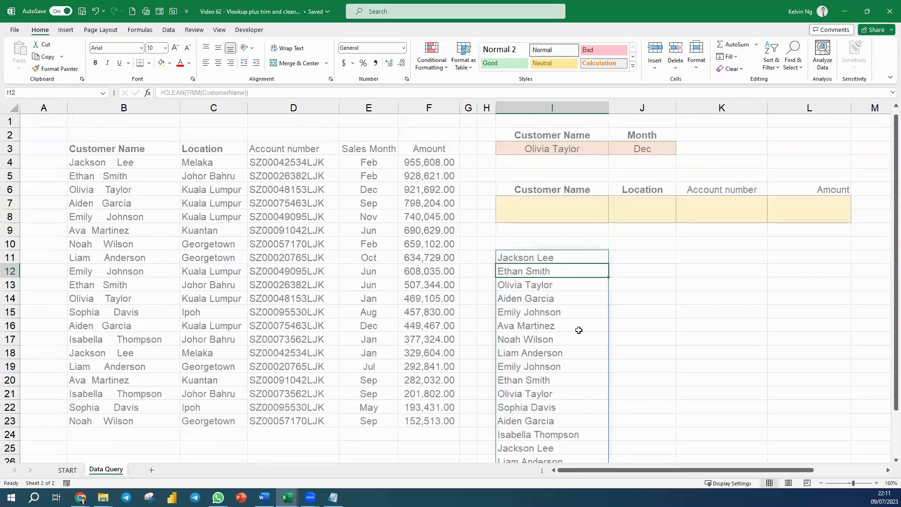
left_click(582, 258)
key("Delete")
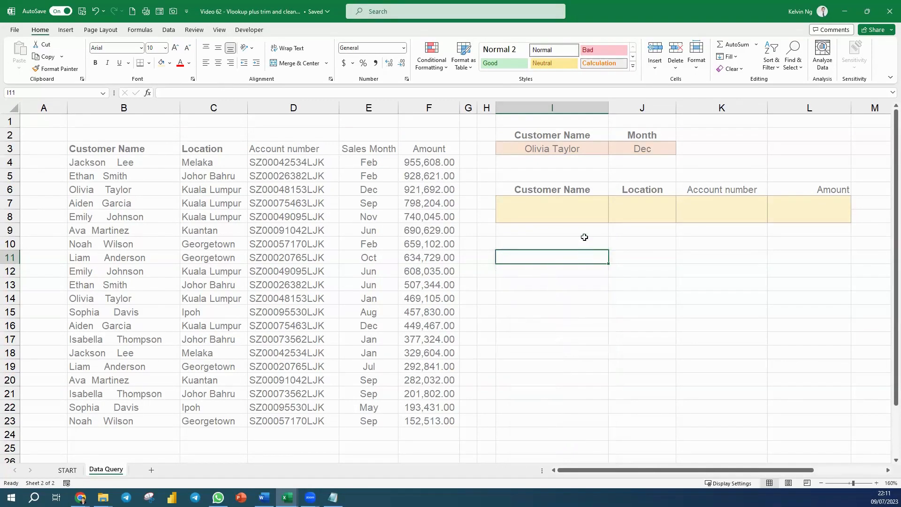
Begin an INDEX formula in the Customer Name result cell I7, with TRIM(CLEAN(CustomerName)) as its array
left_click(580, 210)
type("=")
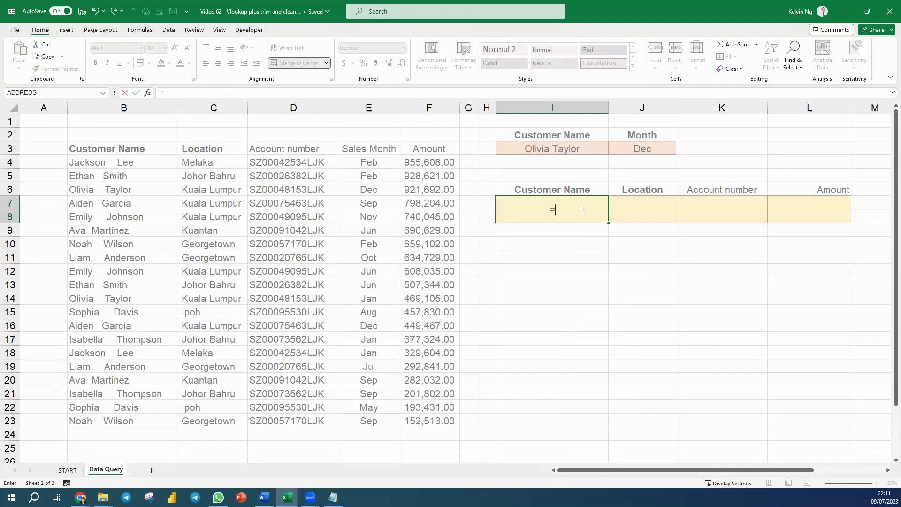
type("inde")
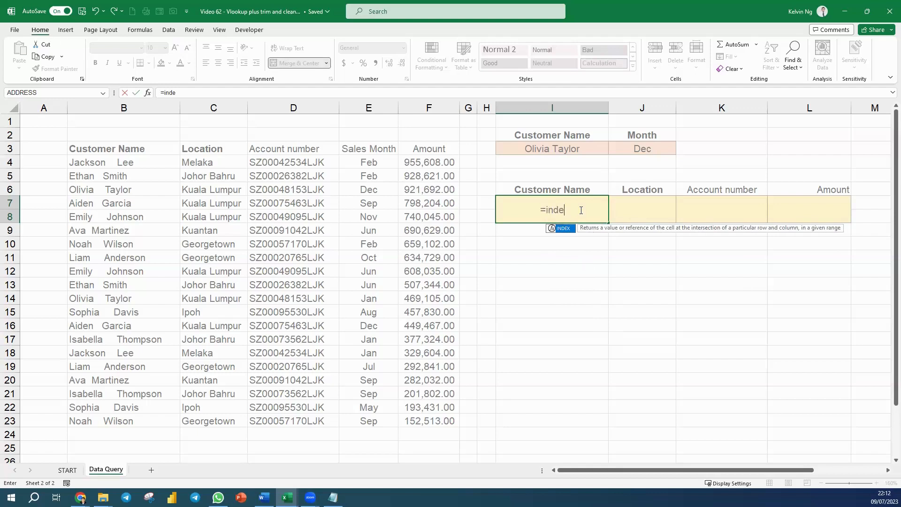
key("Tab")
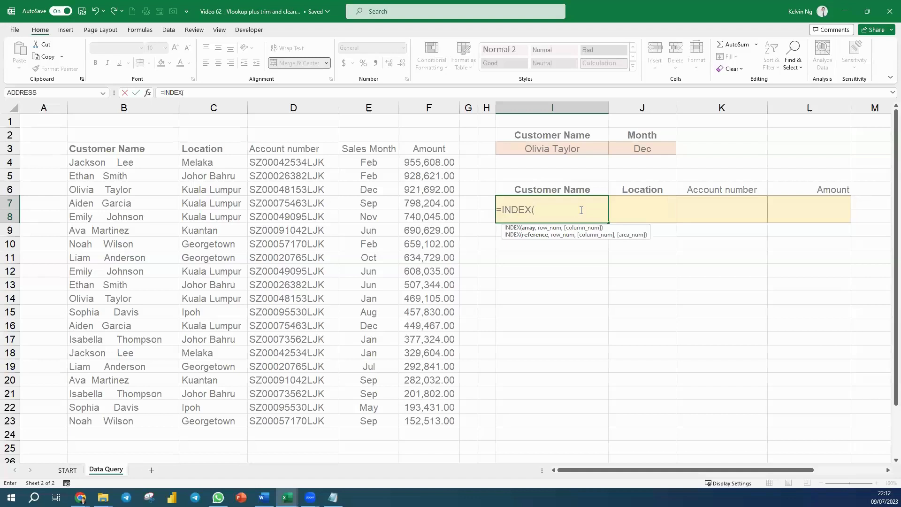
type("trim")
key("Tab")
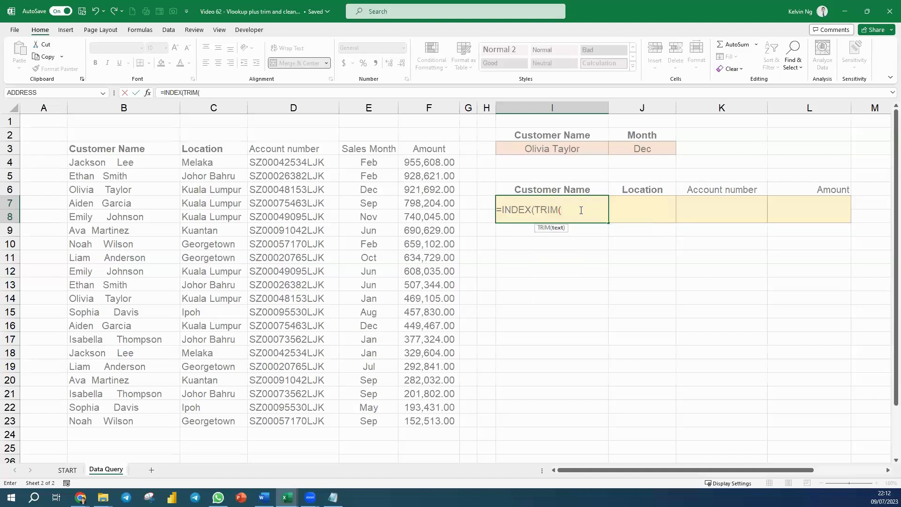
type("clean")
key("Tab")
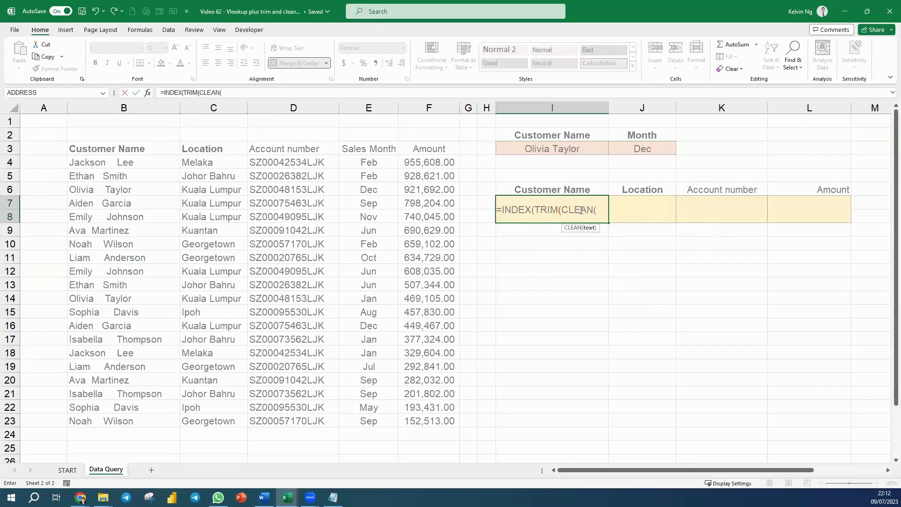
type("custom")
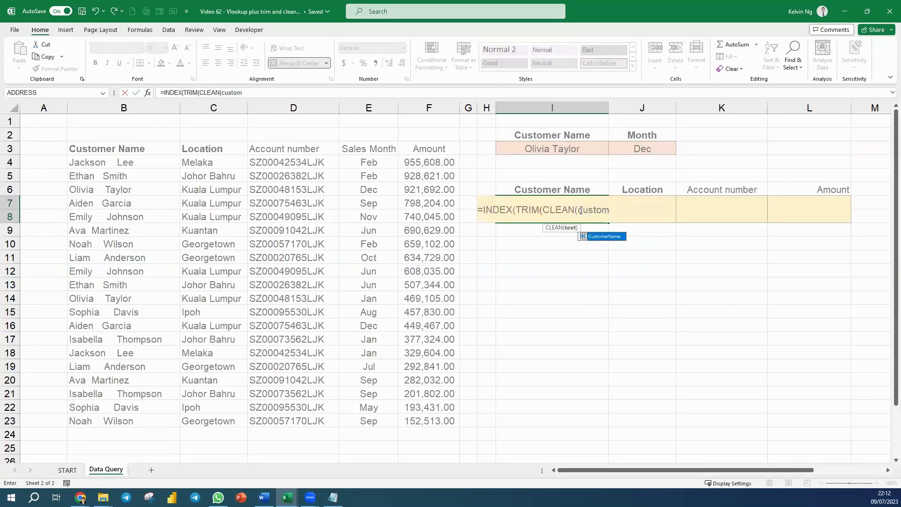
key("Tab")
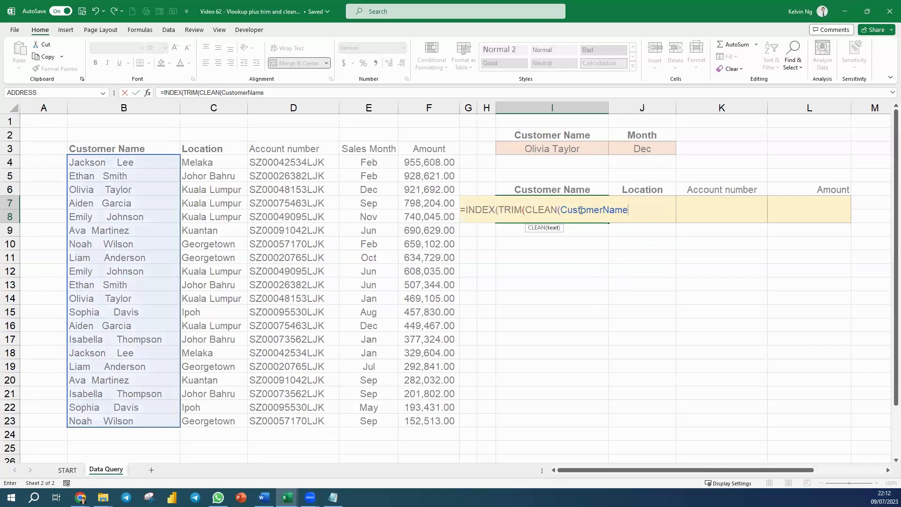
type(")),")
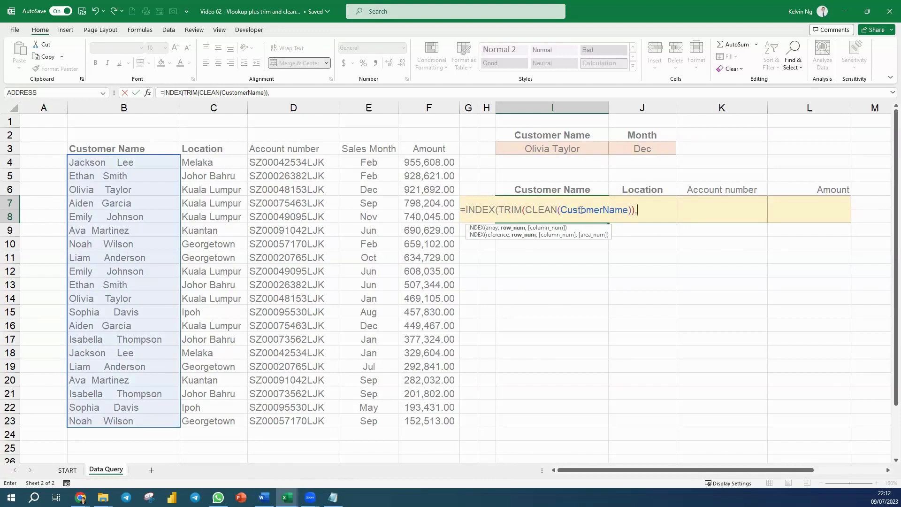
Add a MATCH function as the INDEX row number, with I3&J3 as the combined lookup value
type("m")
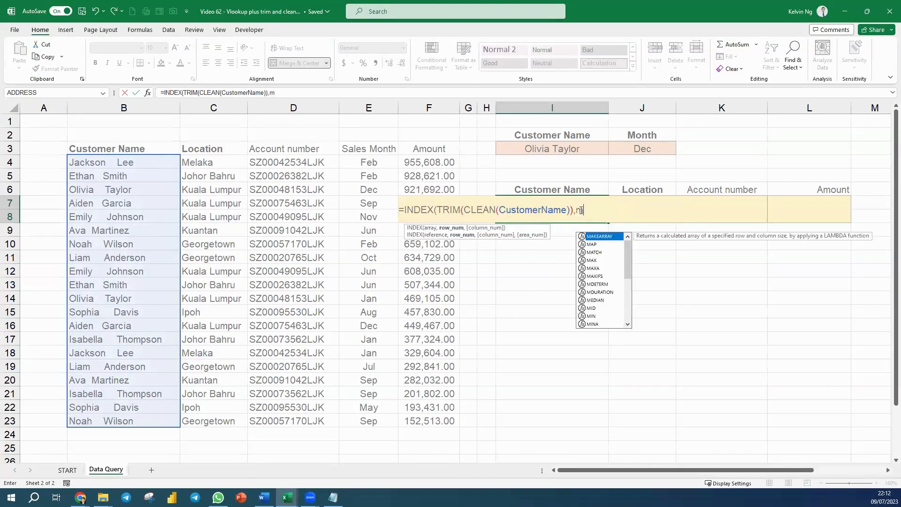
type("act")
key("BackSpace")
key("BackSpace")
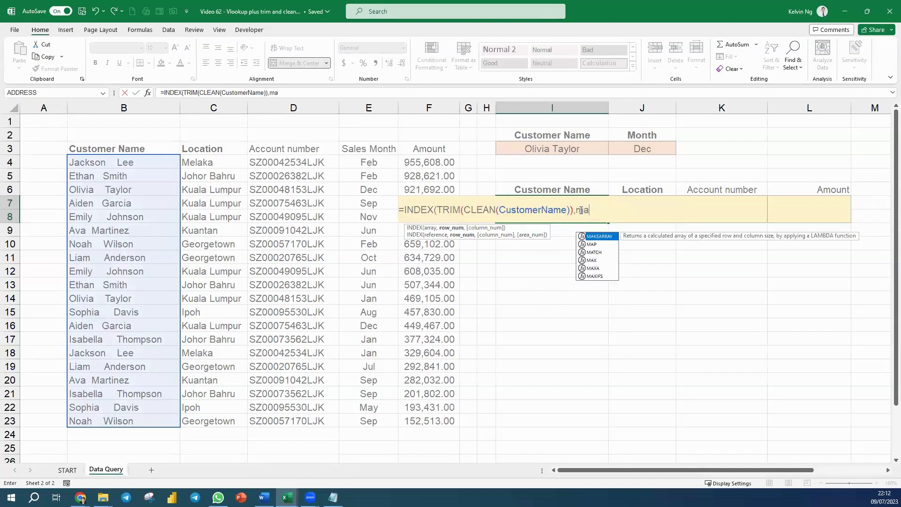
type("tch")
key("Tab")
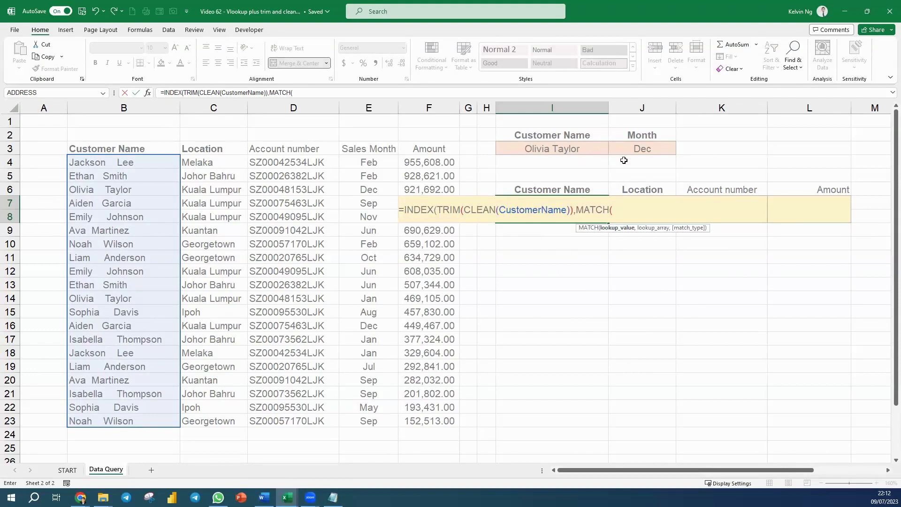
left_click(590, 150)
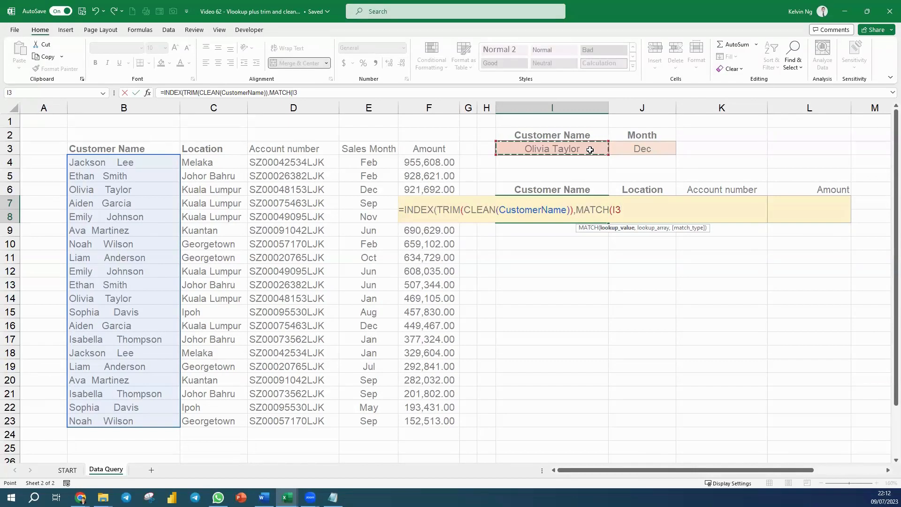
type("&")
left_click(642, 150)
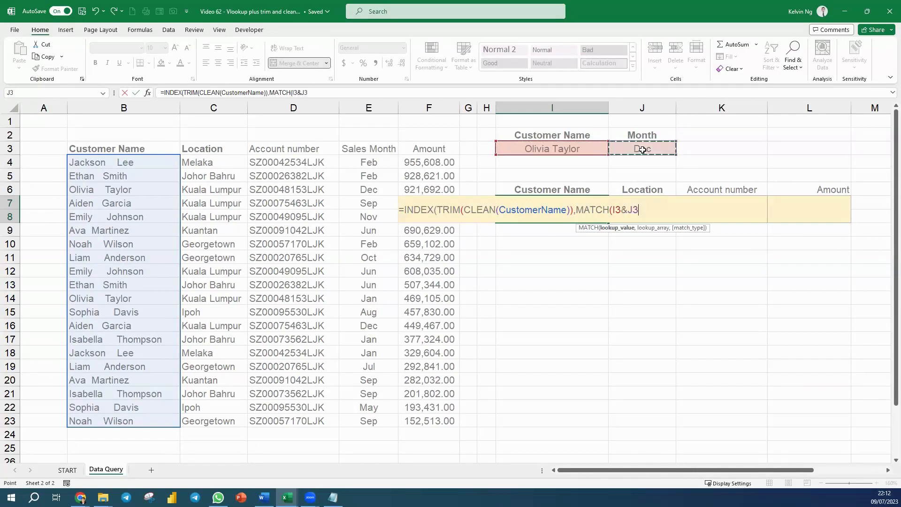
type(",")
Reuse TRIM(CLEAN(CustomerName)) from the INDEX array as the MATCH lookup array and join it to the SalesMonth range with &
left_click_drag(438, 209, 572, 211)
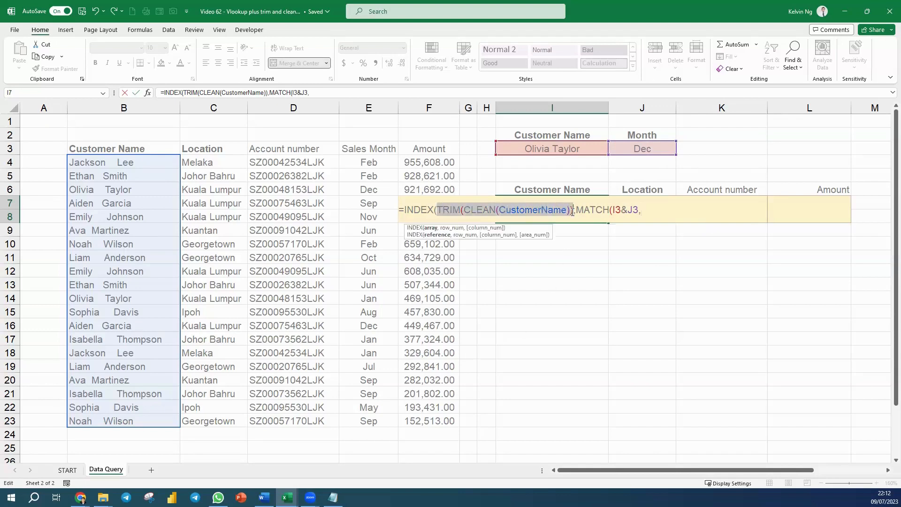
left_click(649, 211)
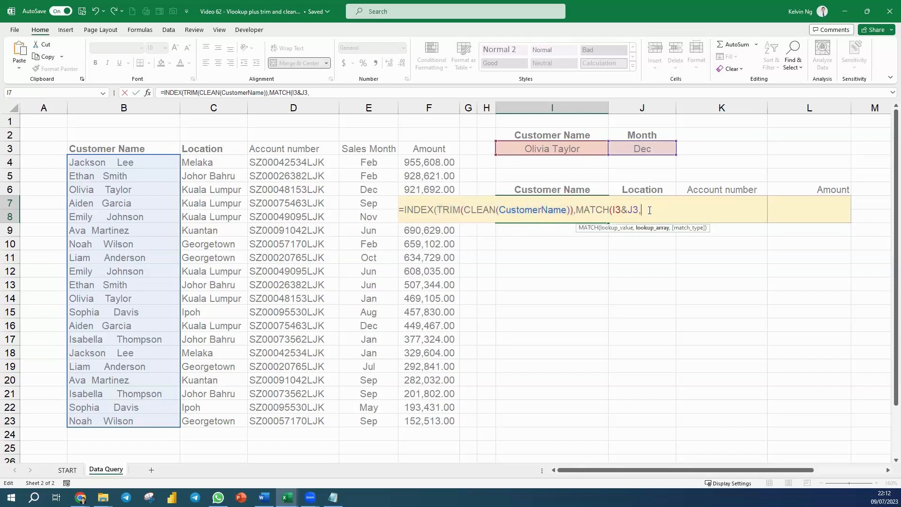
key("ctrl+v")
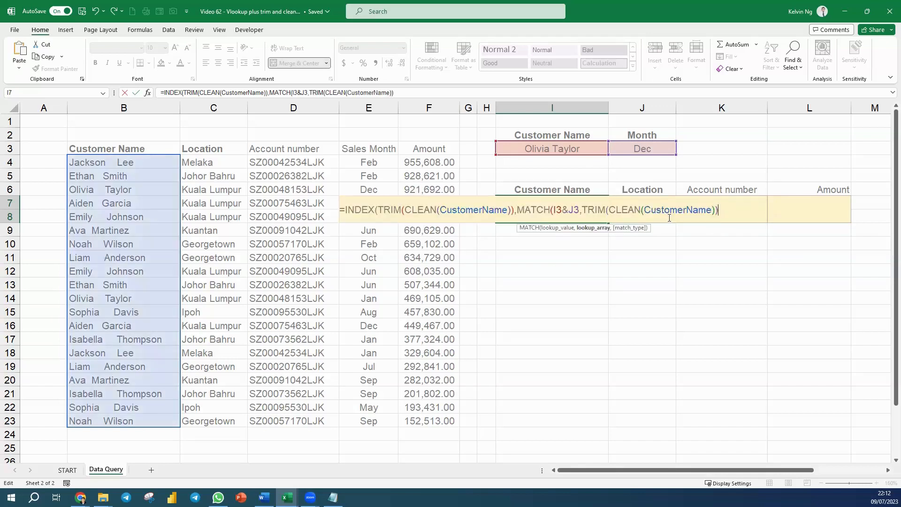
type("&")
left_click_drag(359, 165, 371, 420)
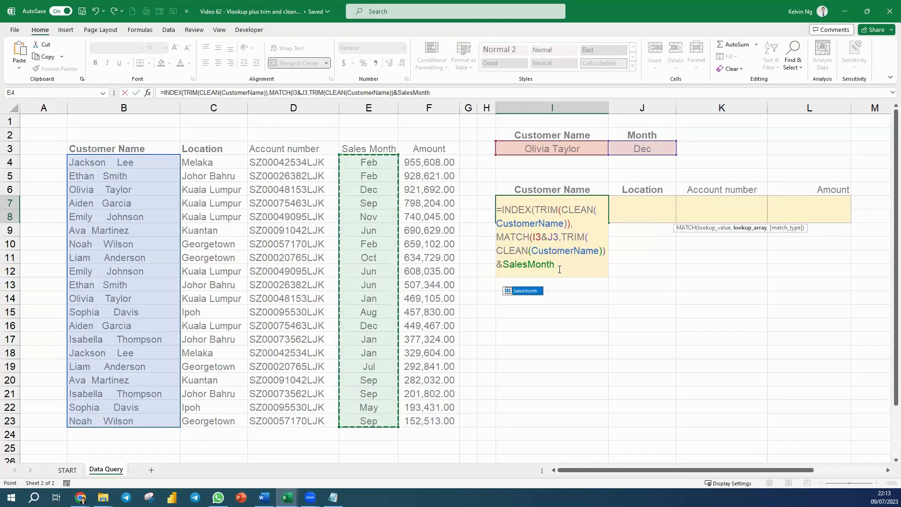
Finish the Customer Name formula in I7 with match type 0 for an exact match and close both functions
type(",")
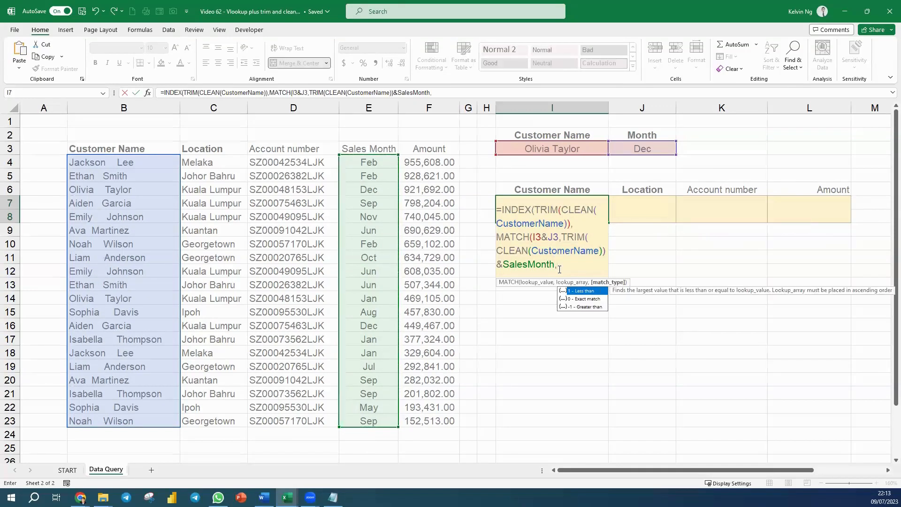
type("0")
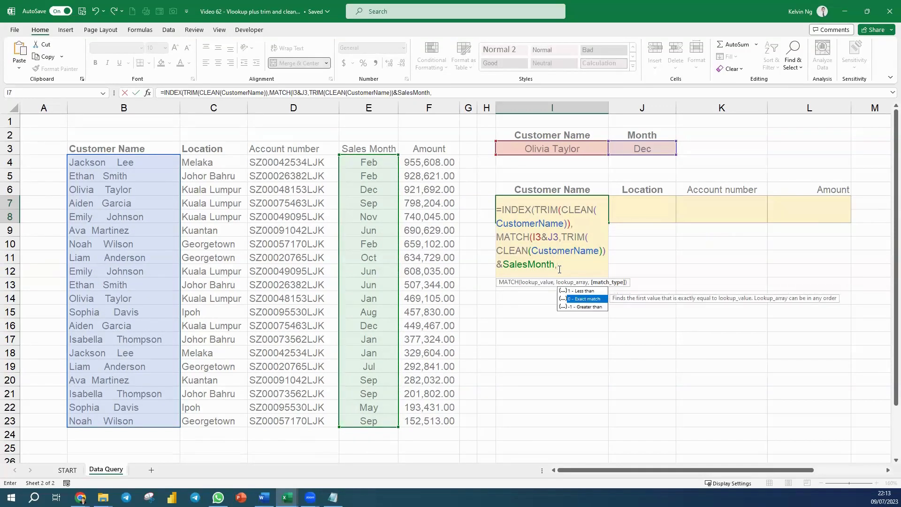
type("))")
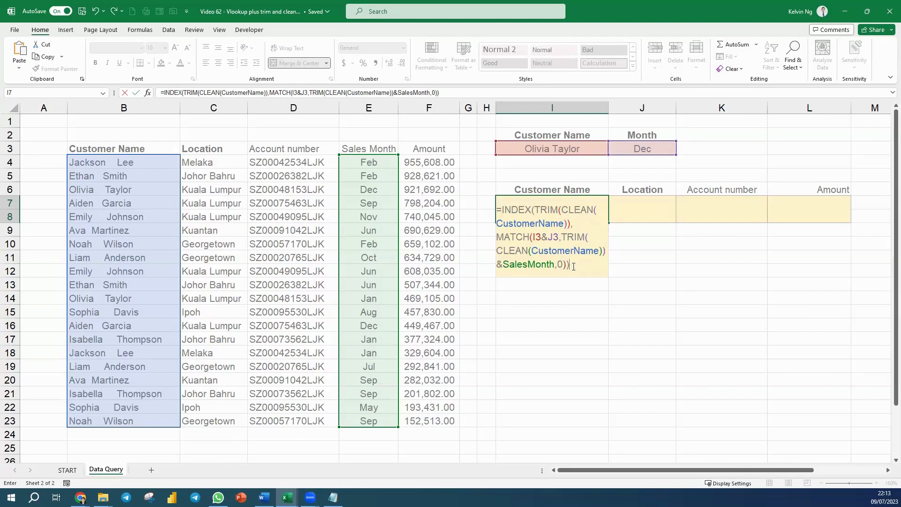
key("Return")
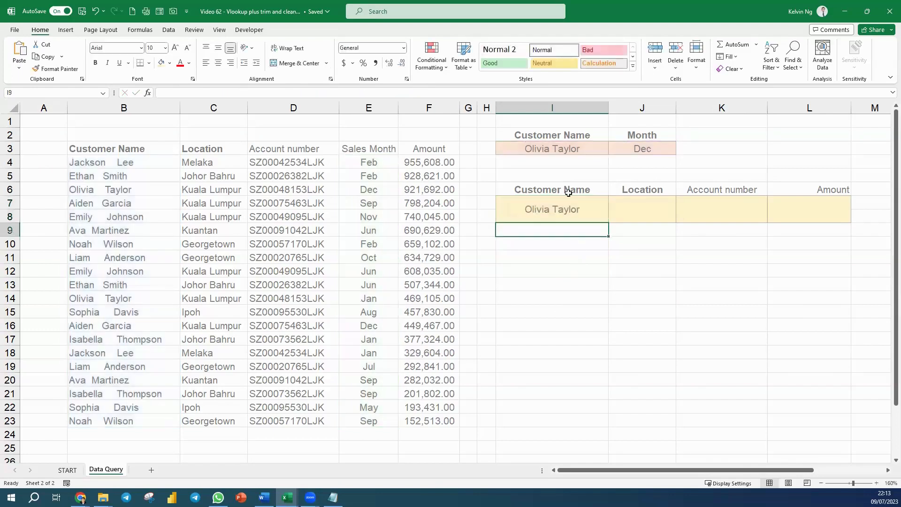
Copy the full INDEX/MATCH formula text from I7 into the Location result cell J7
left_click(593, 210)
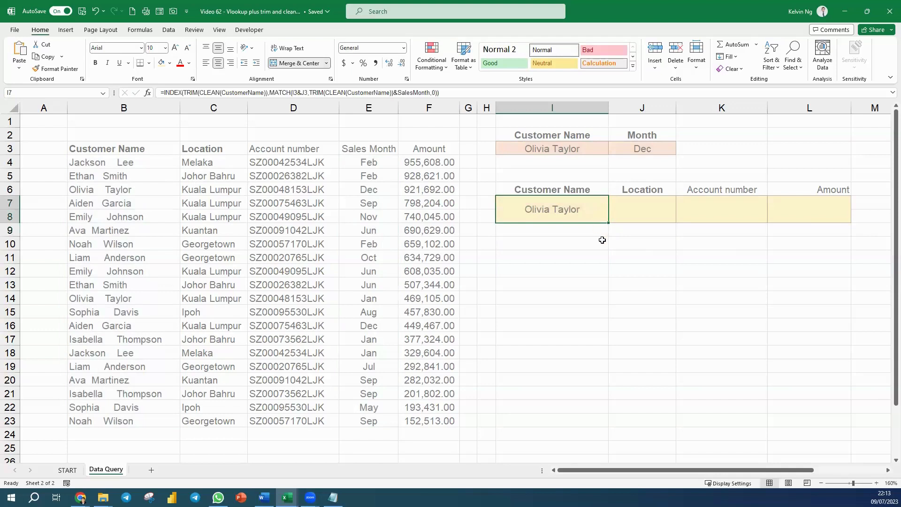
double_click(592, 212)
left_click_drag(709, 212, 244, 226)
key("ctrl+c")
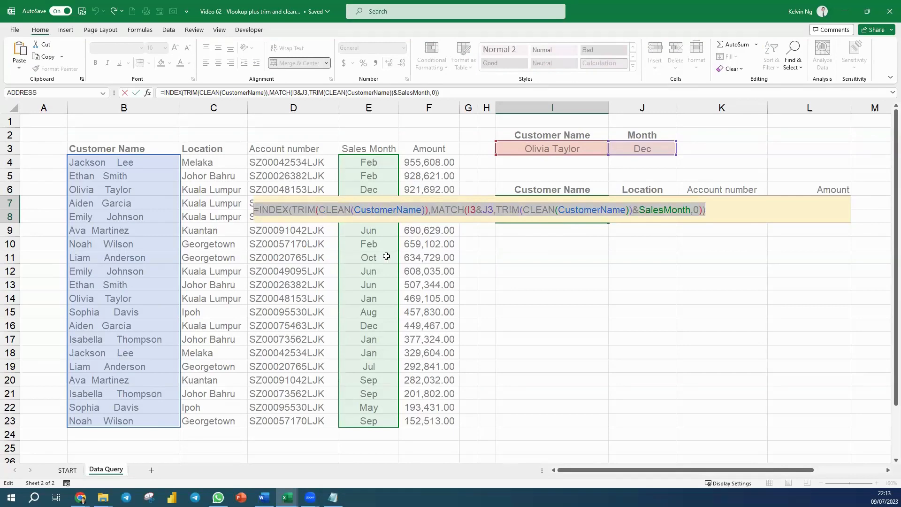
key("Return")
left_click(659, 211)
double_click(659, 210)
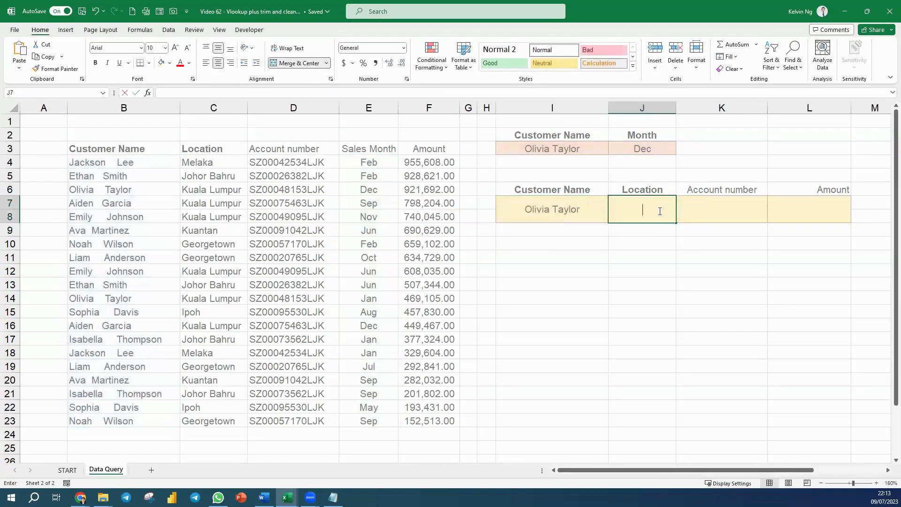
key("ctrl+v")
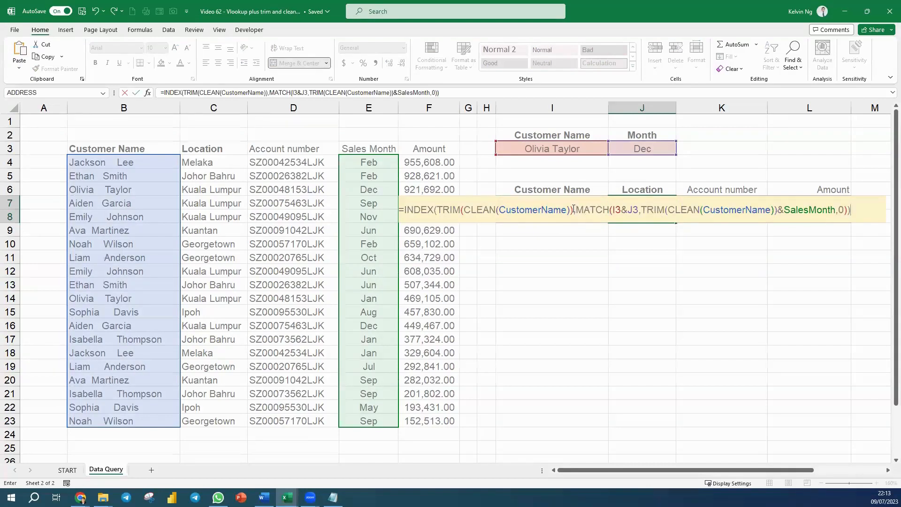
Replace TRIM(CLEAN(CustomerName)) as the INDEX array in J7 with the Location range and enter the formula
left_click_drag(573, 209, 441, 213)
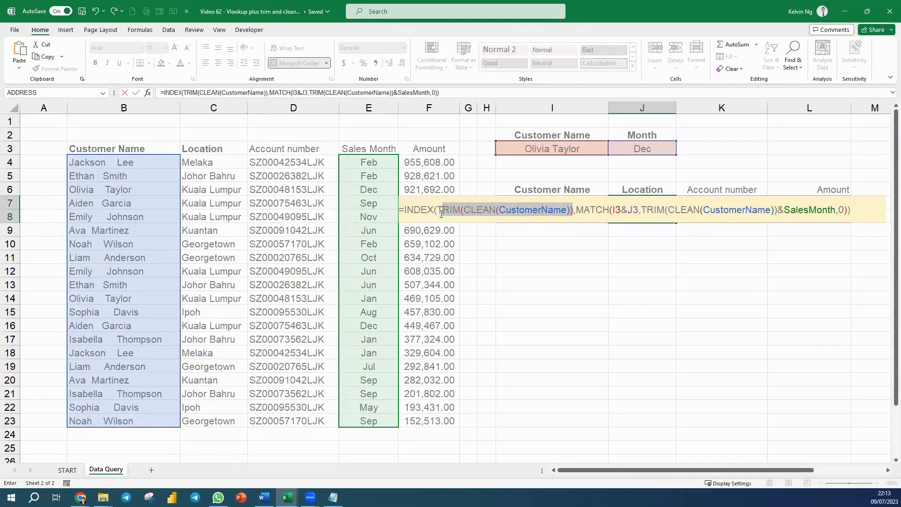
type("Loca")
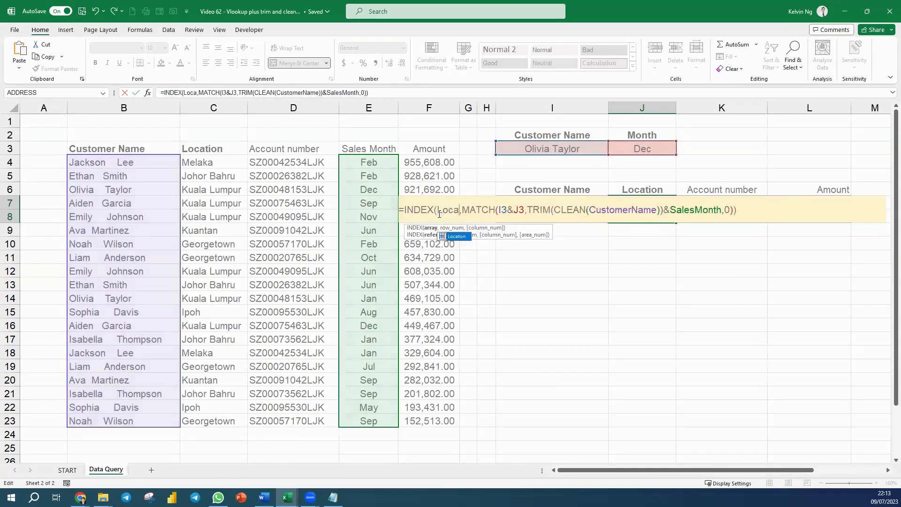
key("Tab")
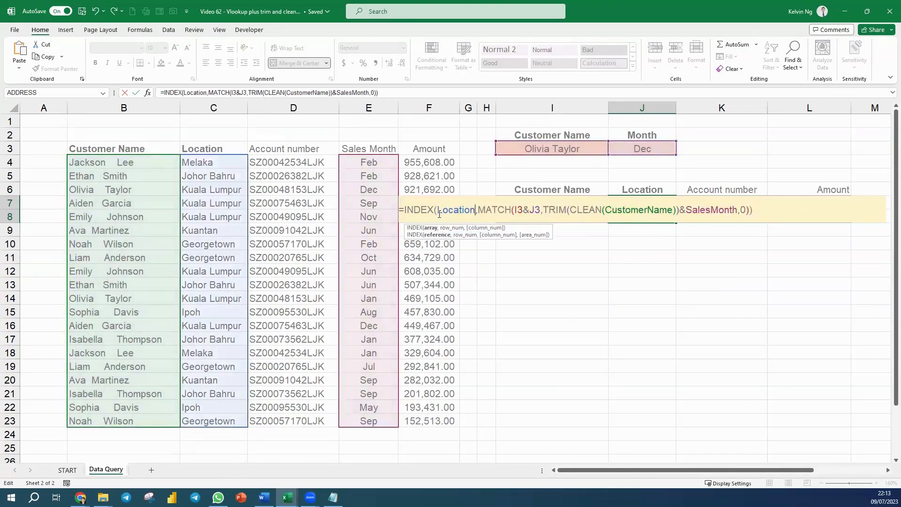
key("Return")
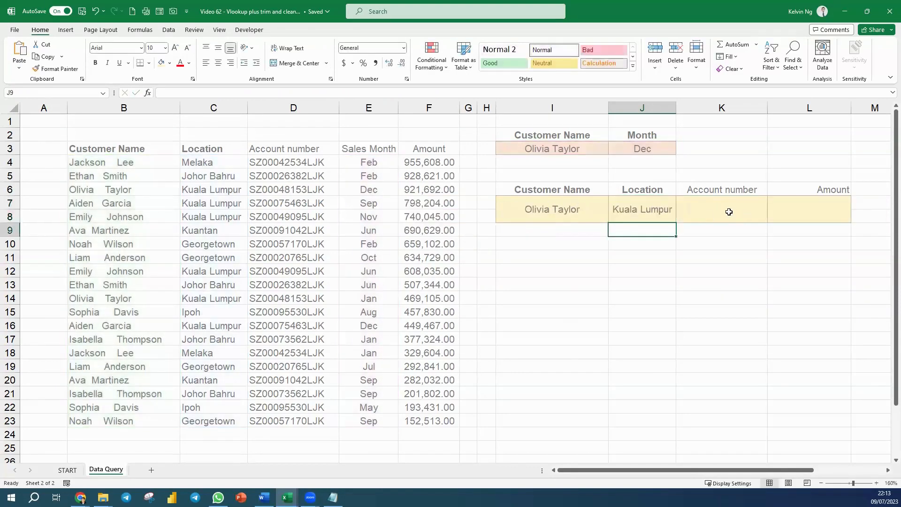
Reuse the copied lookup formula in the Account number result cell K7, with AccountNumber as its INDEX array
double_click(738, 212)
type("=INDEX(TRIM(CLEAN(CustomerName)),MATCH(I3&J3,TRIM(CLEAN(CustomerName))&SalesMonth,0))")
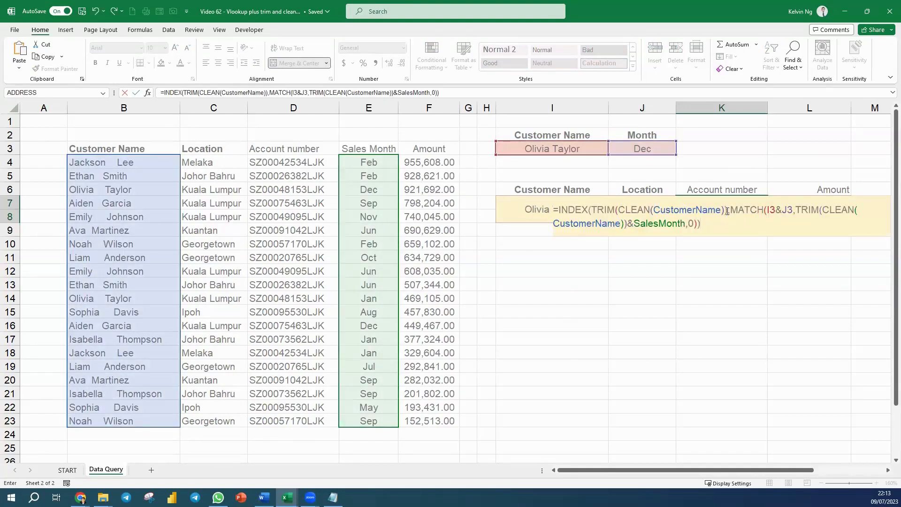
left_click_drag(727, 210, 597, 210)
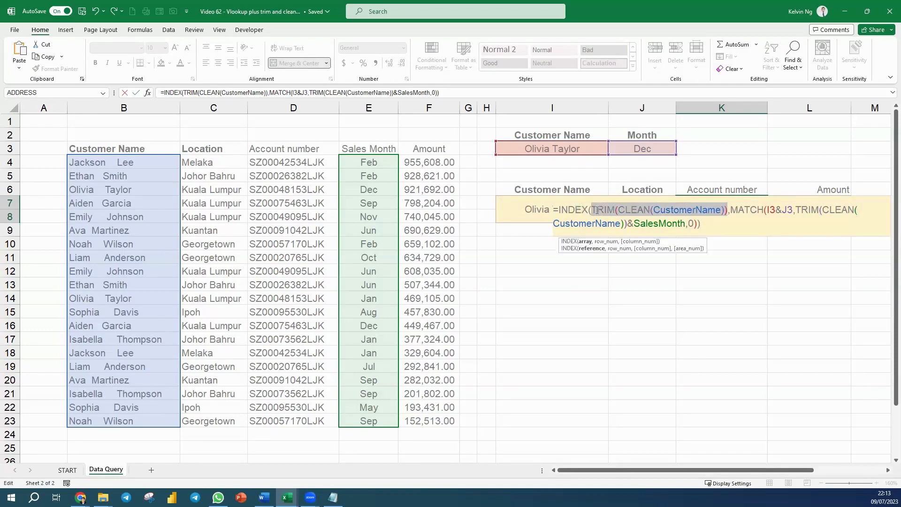
type("AccountNumber")
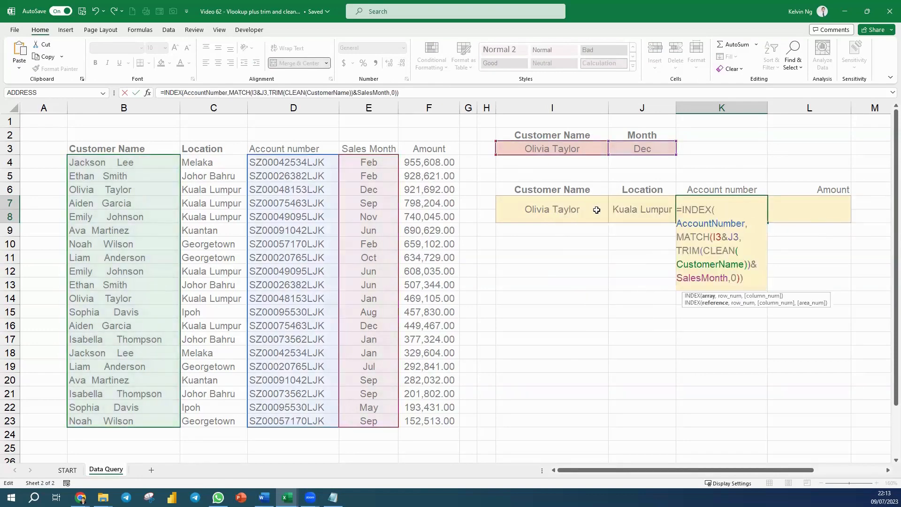
key("Return")
Reuse the copied lookup formula in the Amount result cell L7, with Amount as its INDEX array
left_click(812, 213)
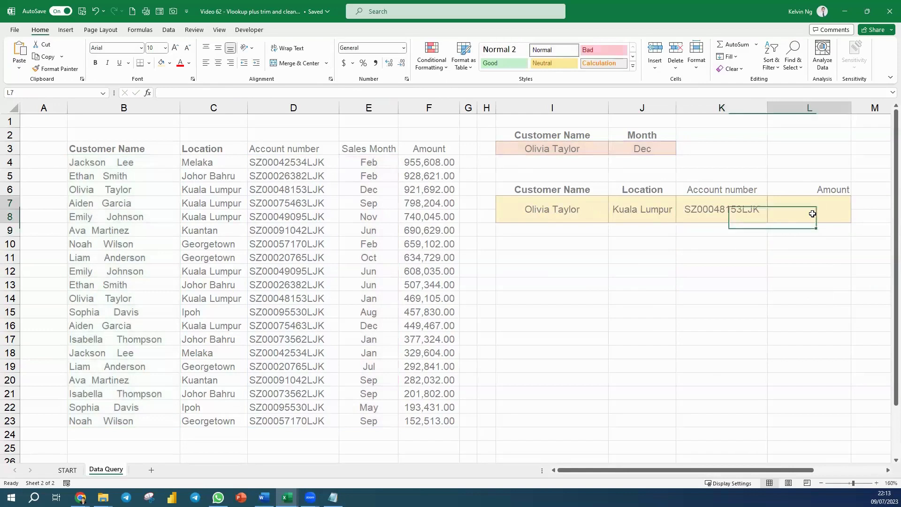
double_click(813, 213)
type("=INDEX(TRIM(CLEAN(CustomerName)),MATCH(I3&J3,TRIM(CLEAN(CustomerName))&SalesMonth,0))")
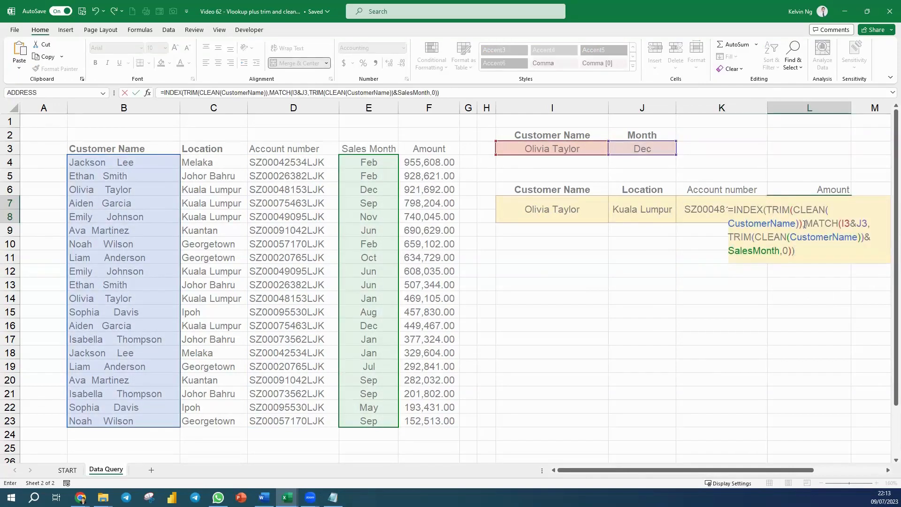
left_click_drag(802, 224, 770, 208)
type("Amou")
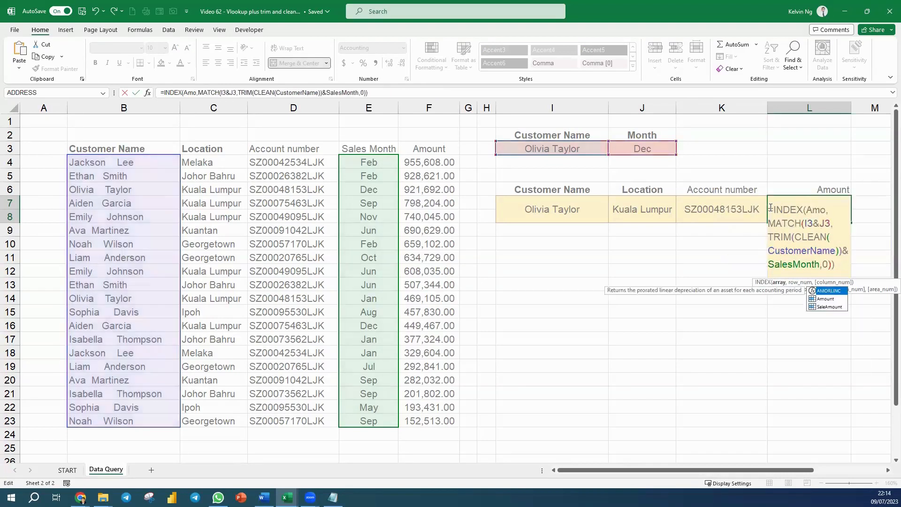
key("Tab")
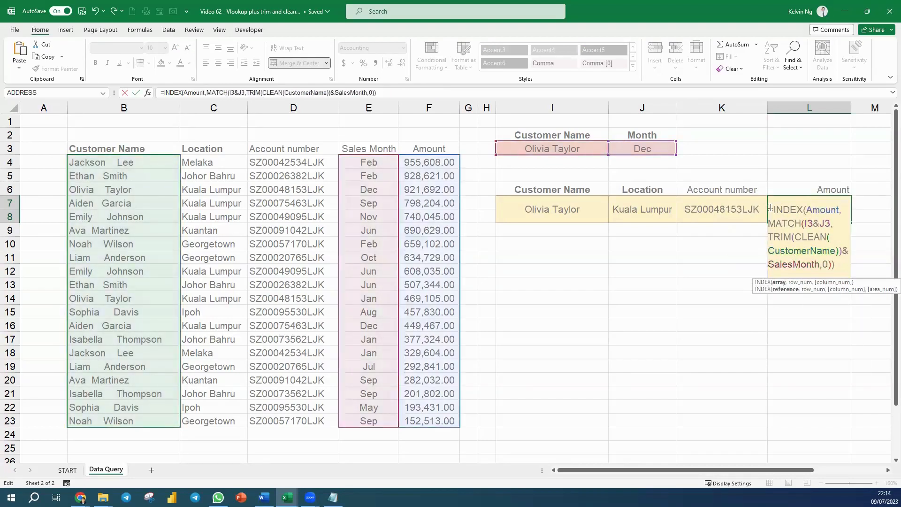
key("Return")
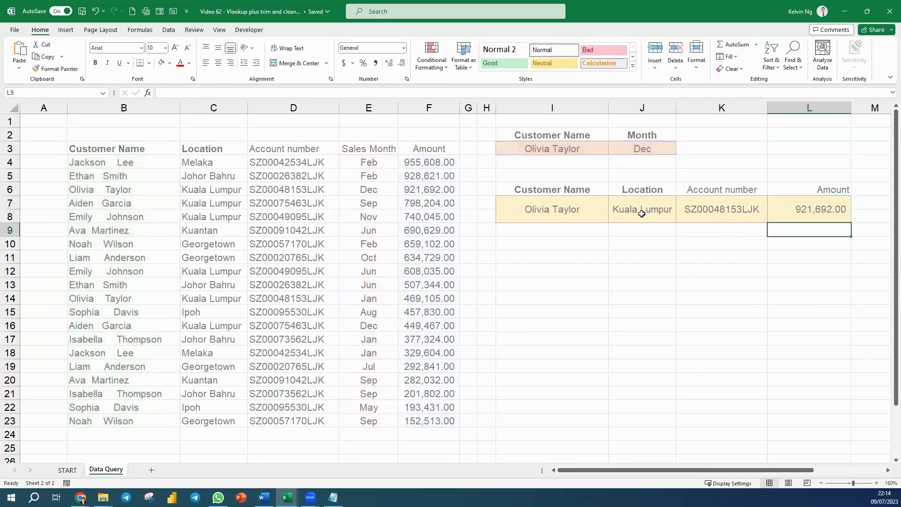
Change the lookup customer in I3 to the Georgetown customer with Oct and Jul sales, with Dec as the month
left_click(601, 148)
left_click(614, 152)
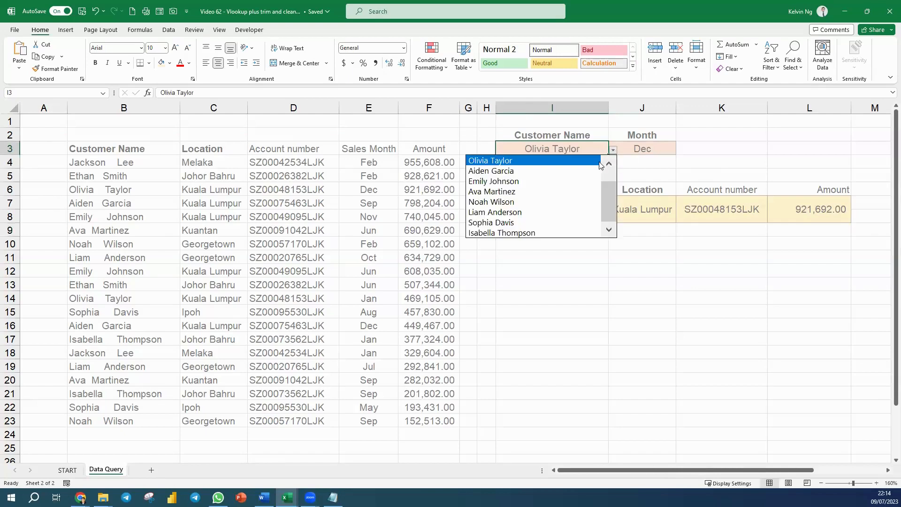
left_click(572, 213)
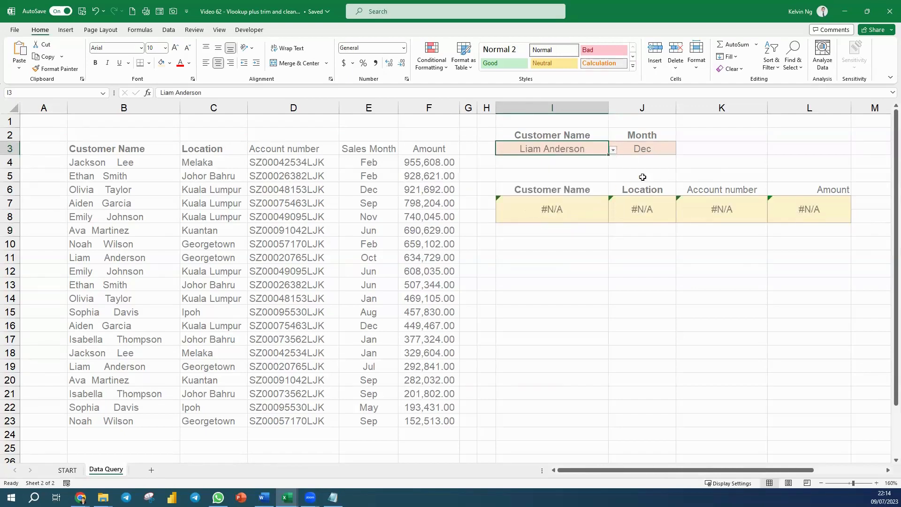
left_click(659, 149)
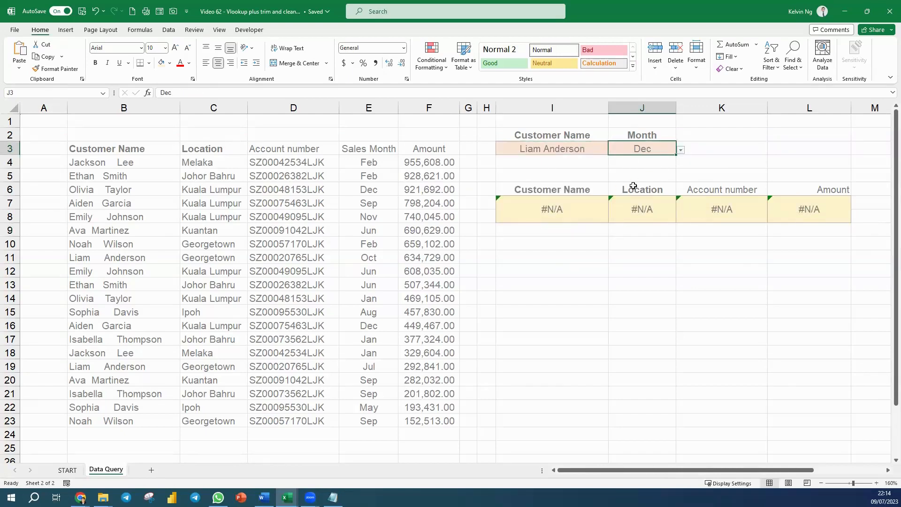
Wrap the Customer Name formula in I7 in IFERROR with empty text "" as the value if error
double_click(563, 213)
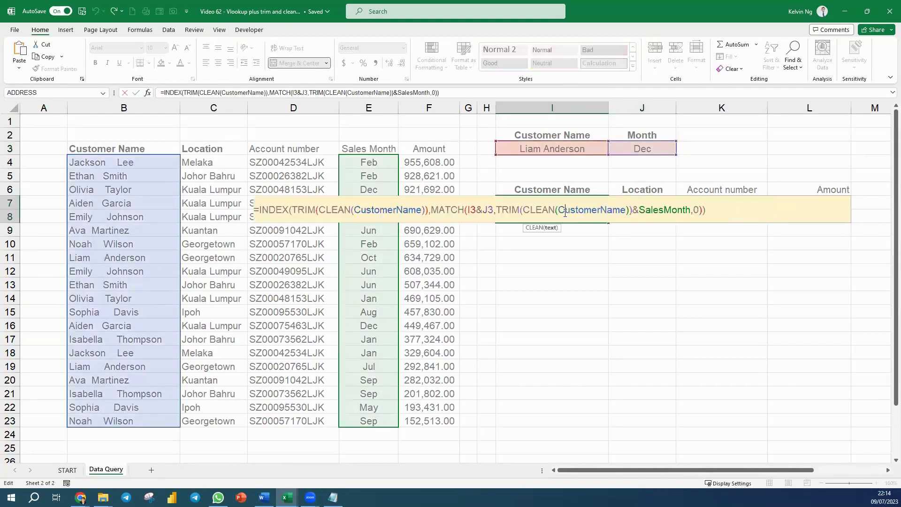
left_click(259, 210)
type("Infer")
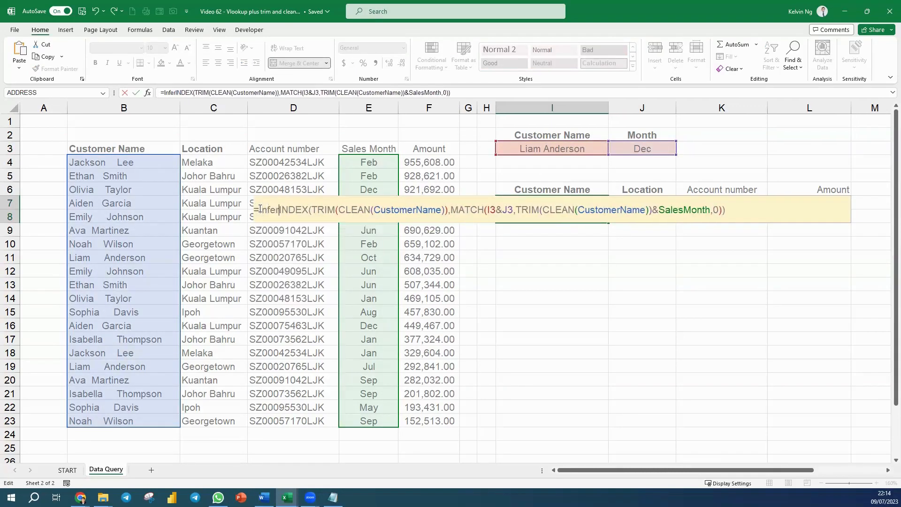
key("BackSpace")
key("BackSpace")
key("BackSpace")
key("BackSpace")
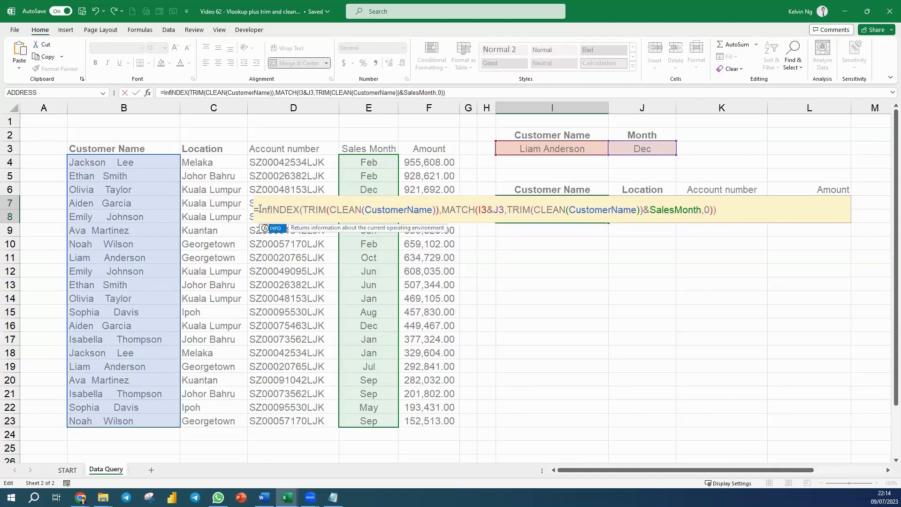
type("fee")
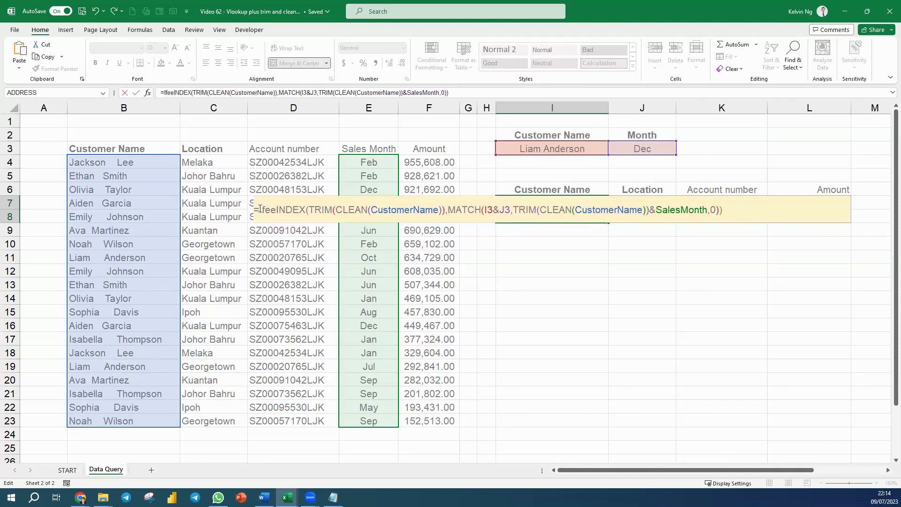
key("BackSpace")
type("rr")
key("Tab")
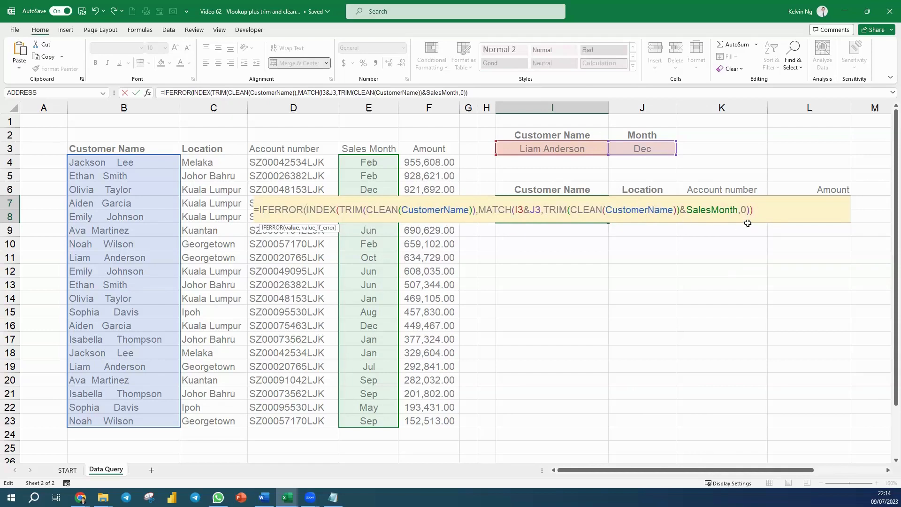
type(",\"\"")
key("Return")
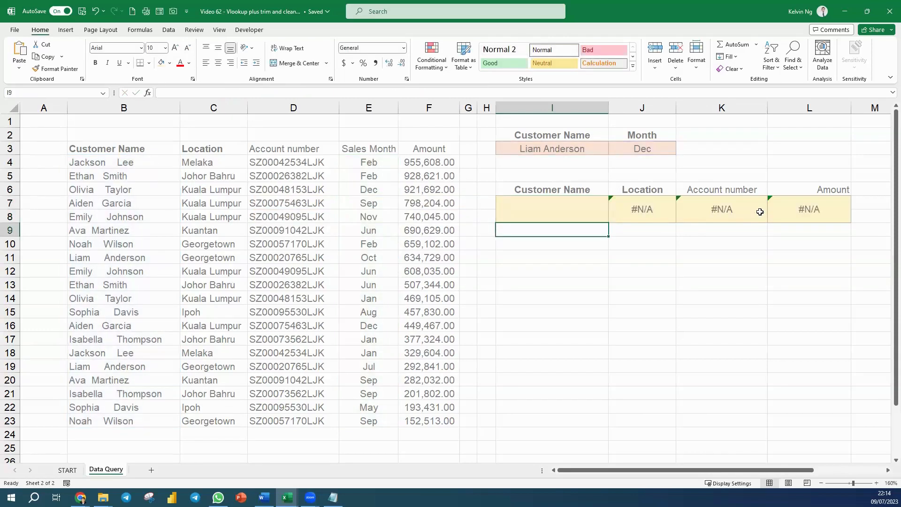
Wrap the Location formula in J7 in IFERROR with empty text "" as the value if error
left_click(631, 212)
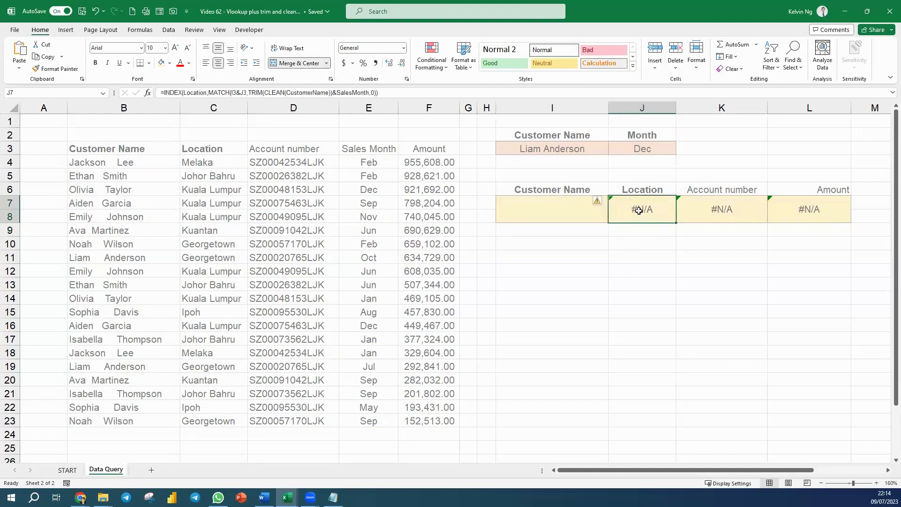
double_click(639, 211)
left_click(469, 209)
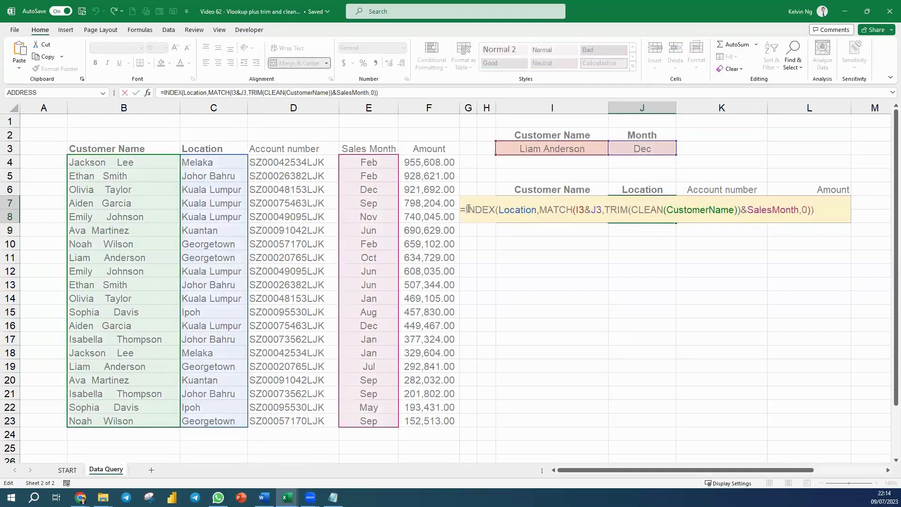
type("Ifer")
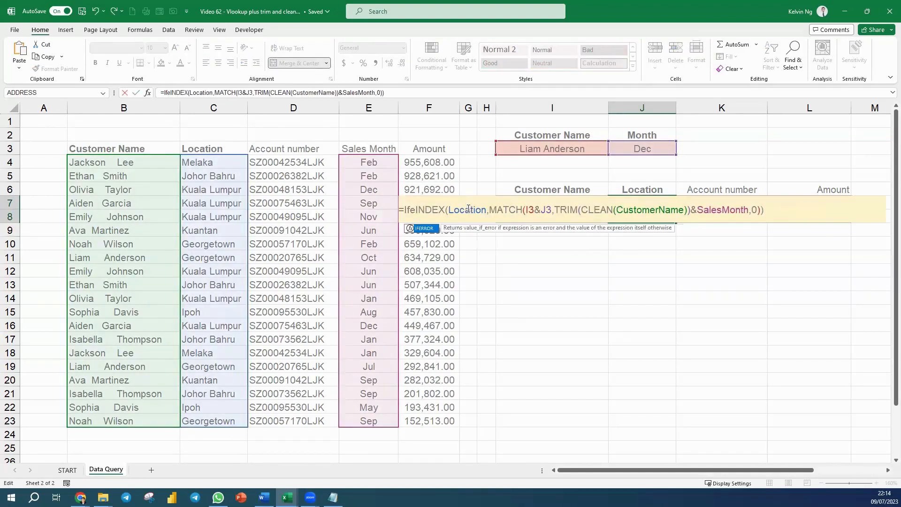
key("Tab")
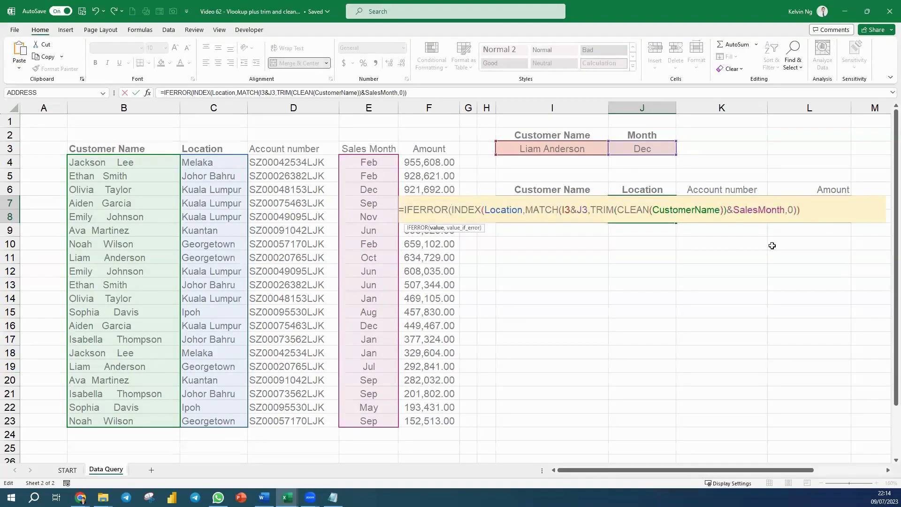
type(",\"\")")
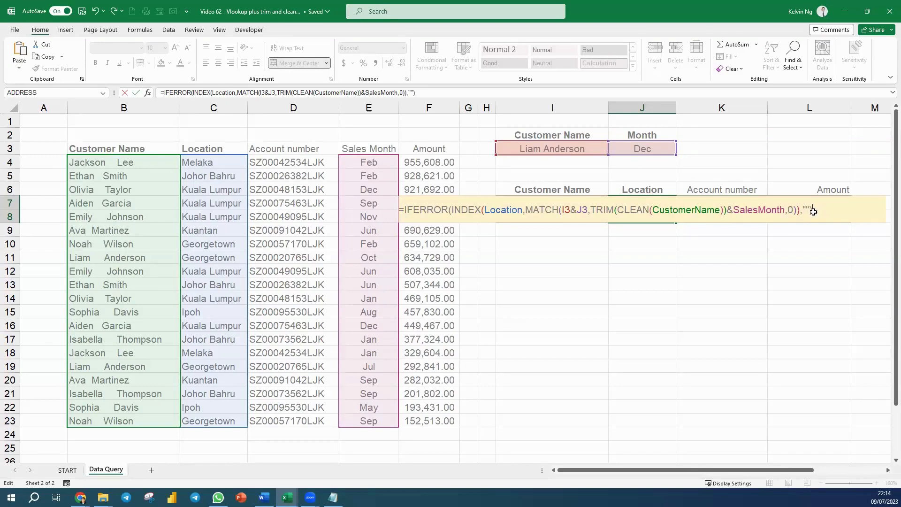
key("Return")
Wrap the Account number formula in K7 in IFERROR with empty text "" as the value if error
left_click(737, 208)
double_click(737, 209)
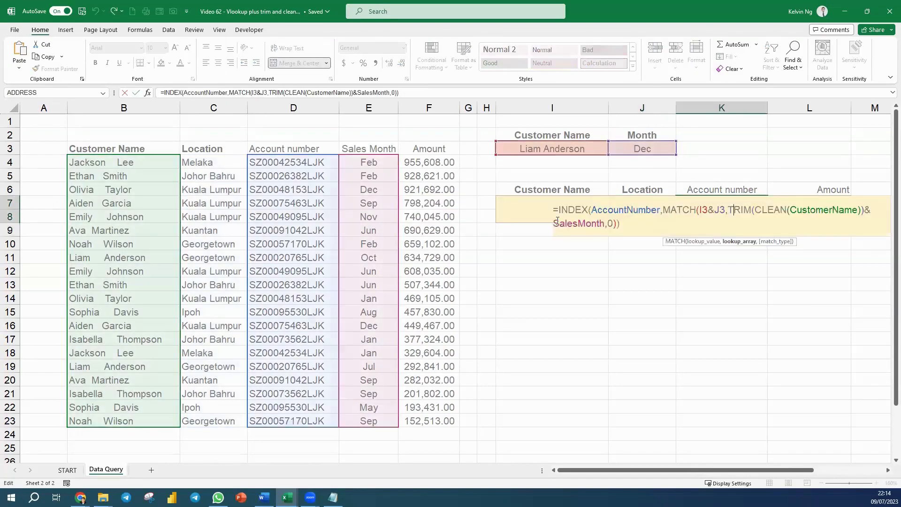
left_click(564, 208)
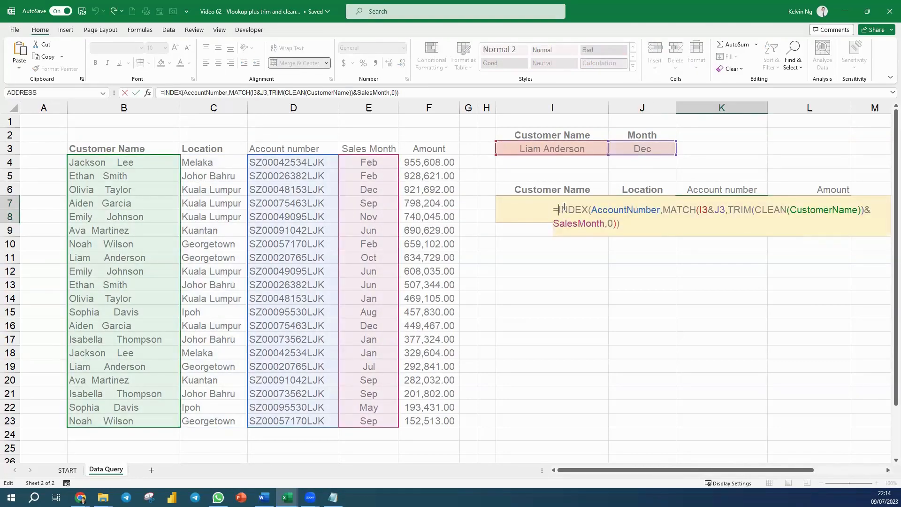
type("IFERROR(")
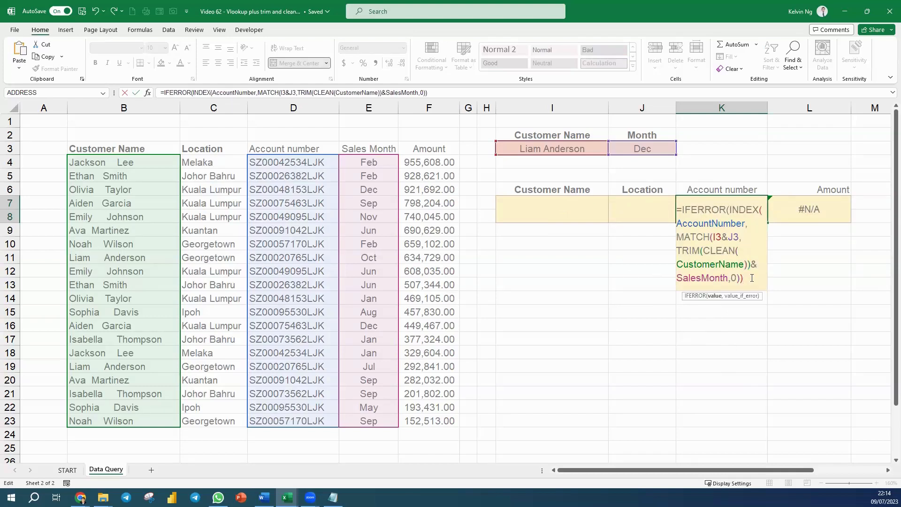
type(")")
key("Return")
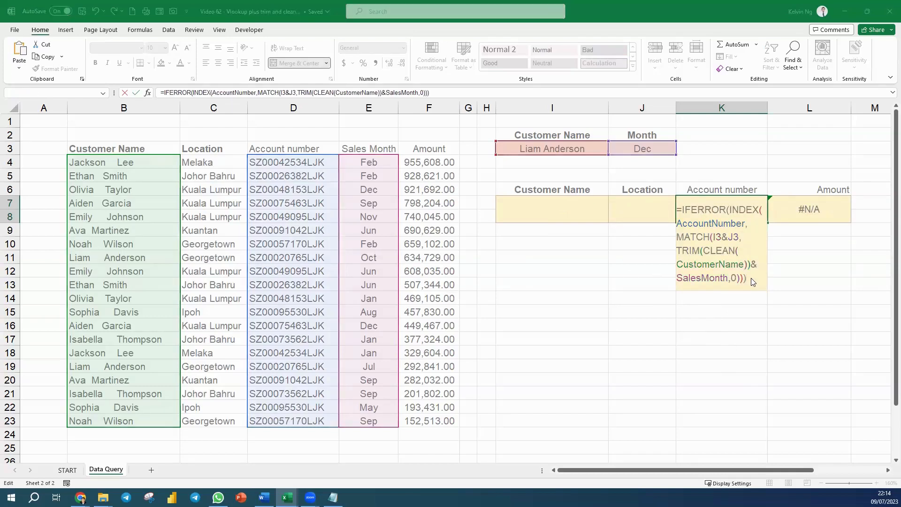
left_click(454, 274)
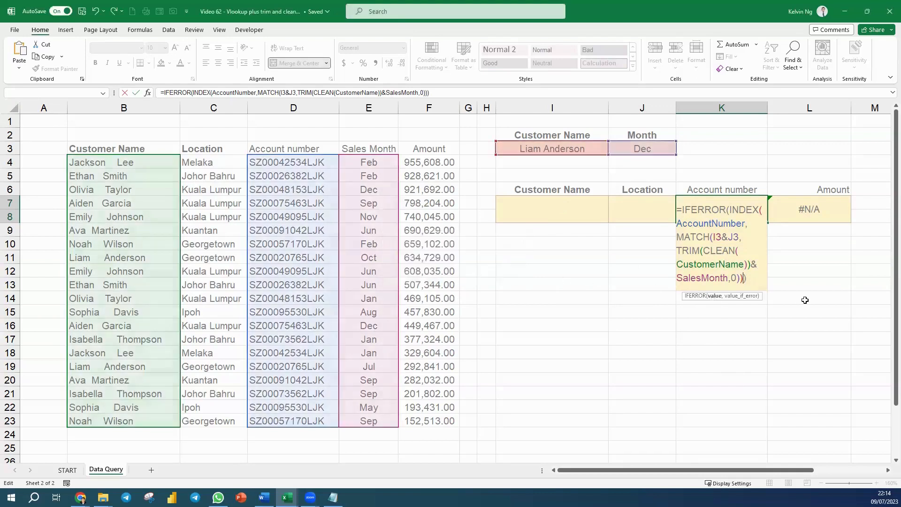
type(",\"\"")
key("Return")
Wrap the Amount formula in L7 in IFERROR with empty text "" as the value if error
double_click(791, 211)
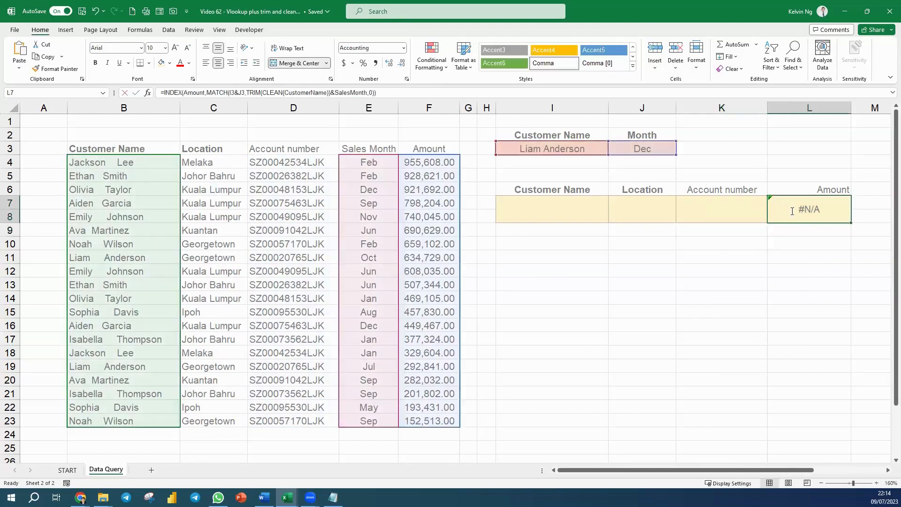
left_click(734, 210)
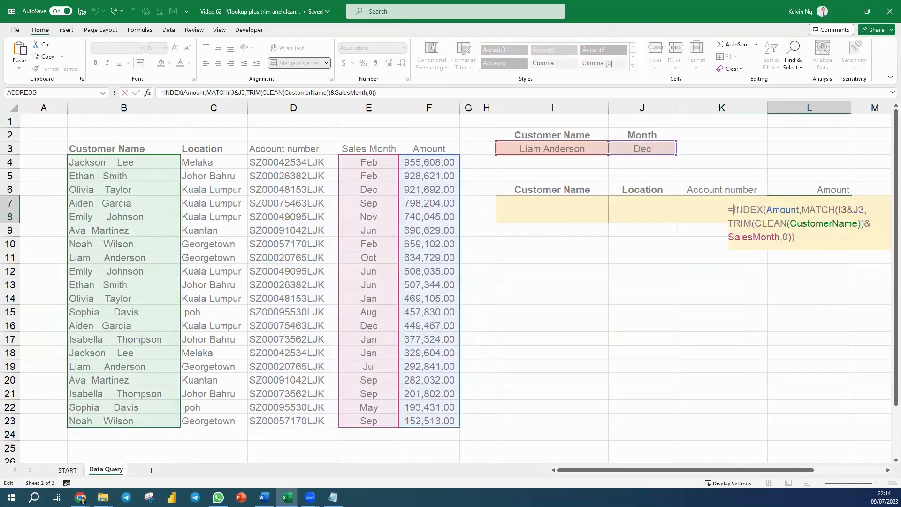
type("ifee=")
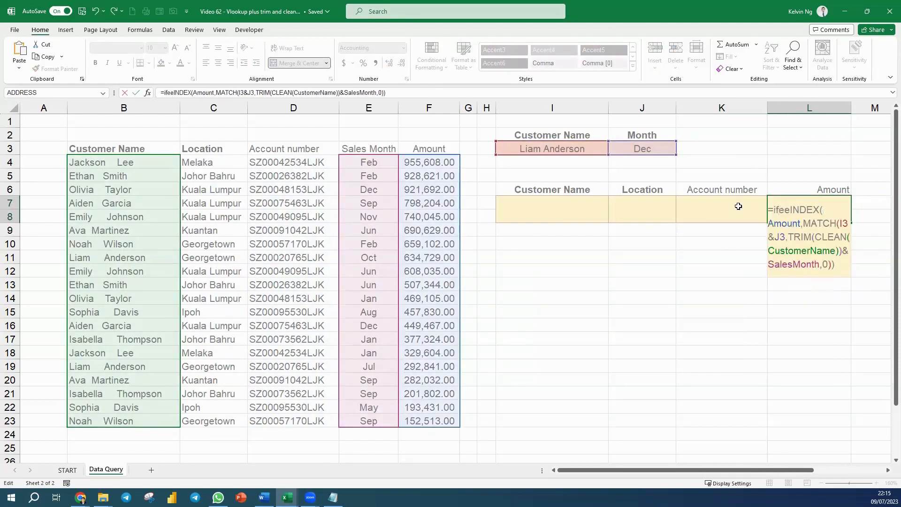
type("r")
key("BackSpace")
key("BackSpace")
key("BackSpace")
key("BackSpace")
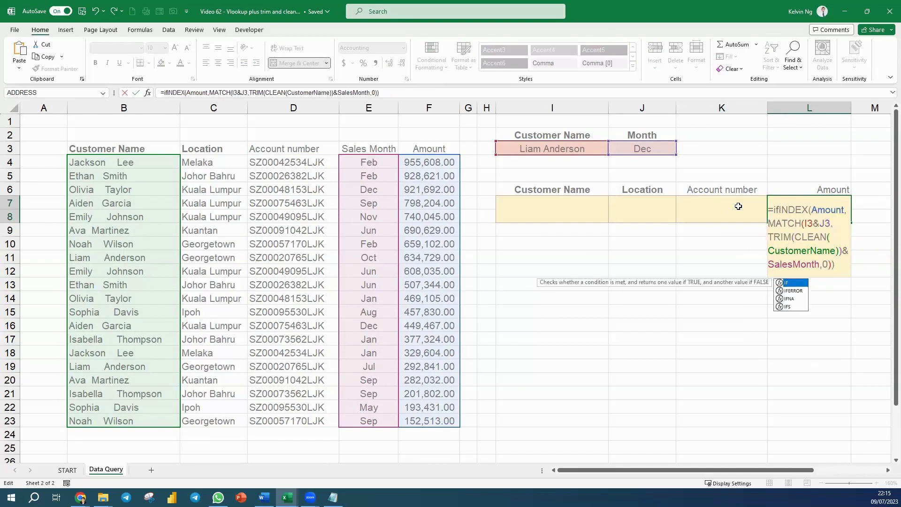
type("err")
key("Tab")
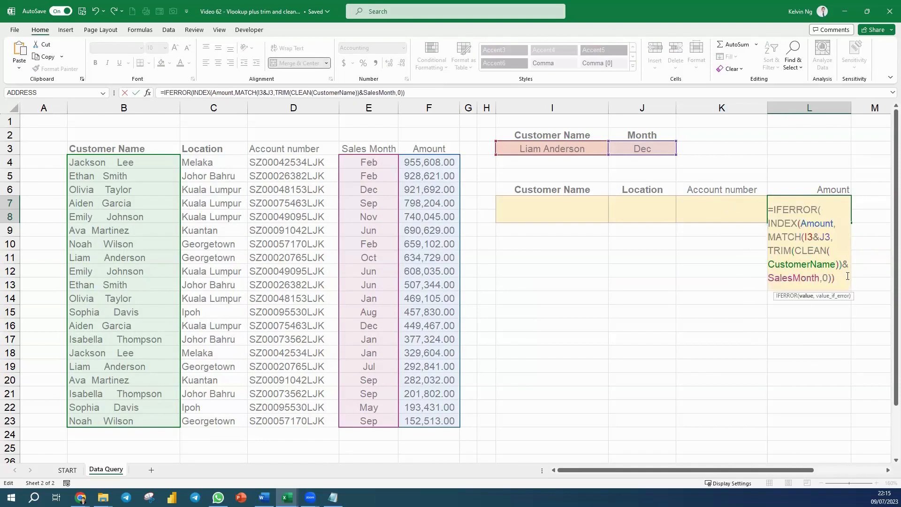
type(",\"\")")
key("Return")
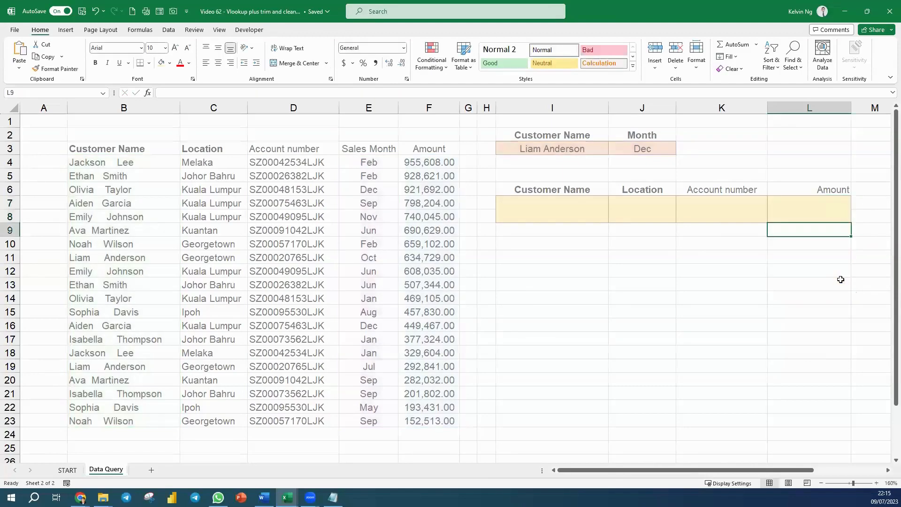
Set the lookup month in J3 to Oct for the current Georgetown customer
left_click(640, 152)
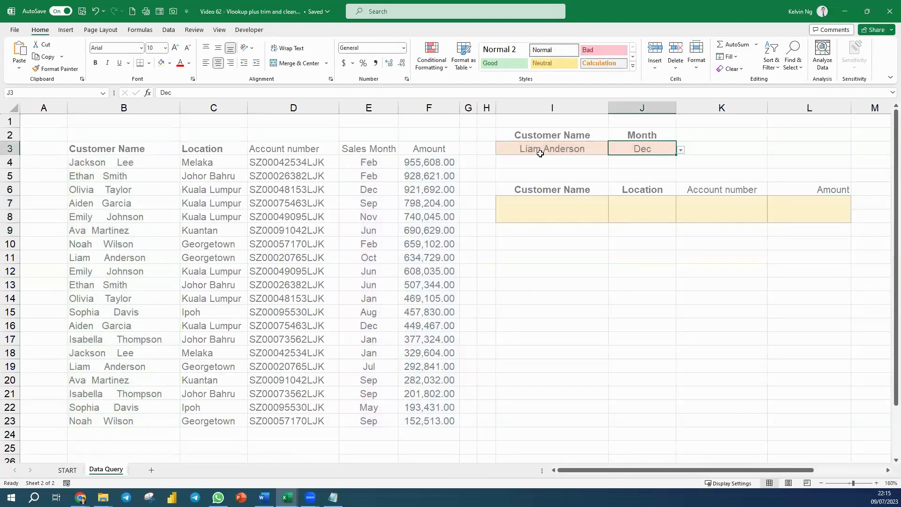
left_click(681, 150)
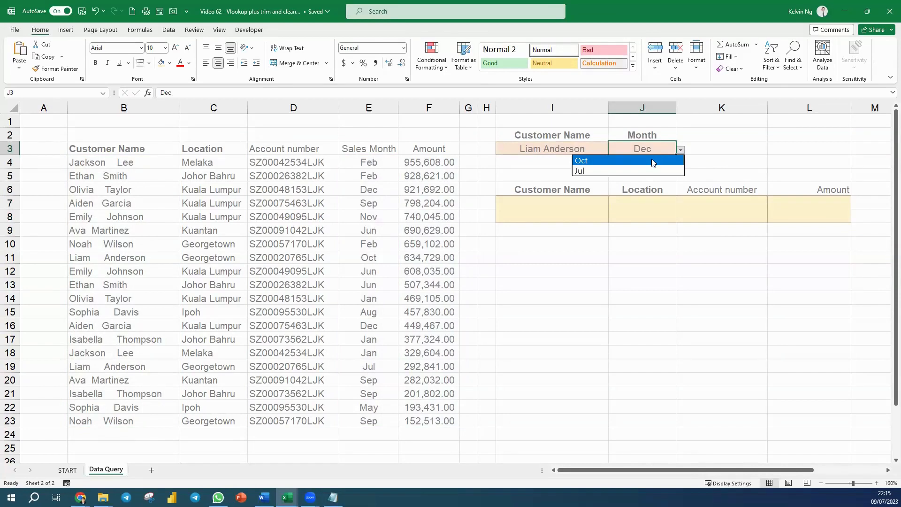
left_click(652, 162)
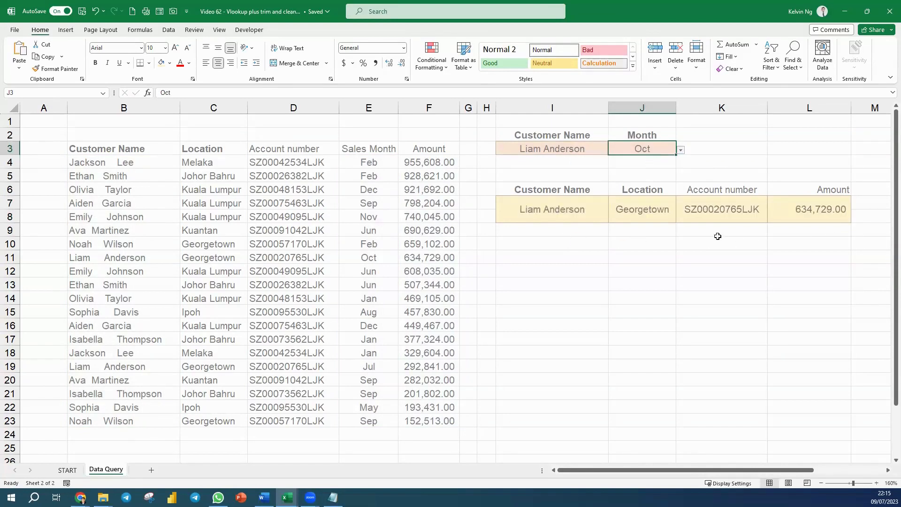
Change the lookup customer in I3 to the Kuantan customer and set the month in J3 to Sep
left_click(582, 148)
left_click(612, 150)
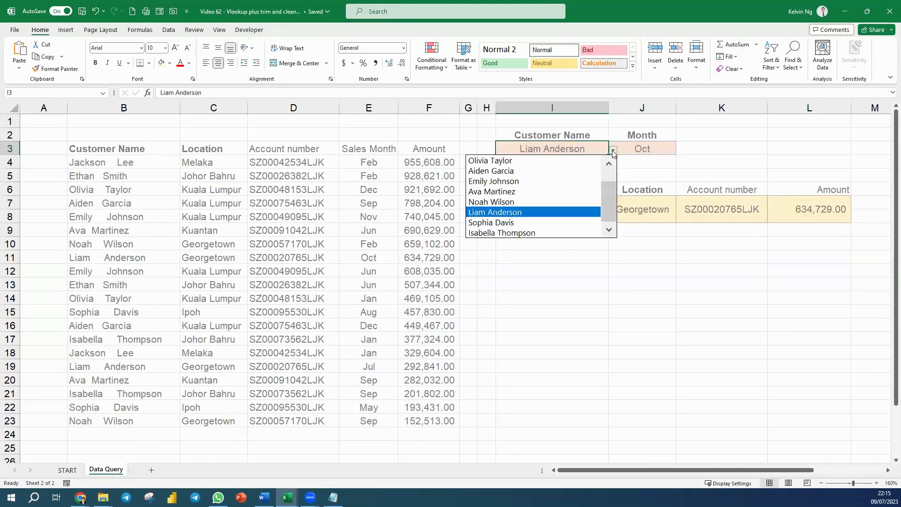
left_click(552, 191)
left_click(663, 148)
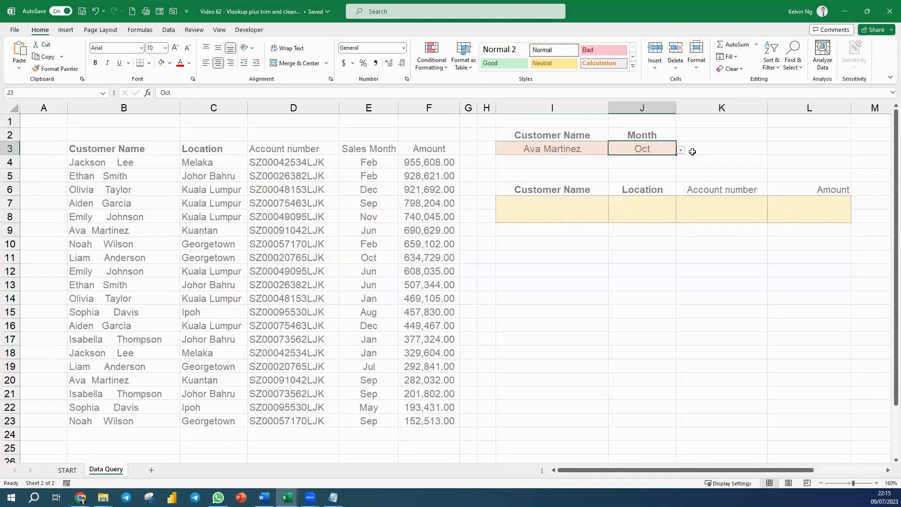
left_click(680, 151)
left_click(649, 167)
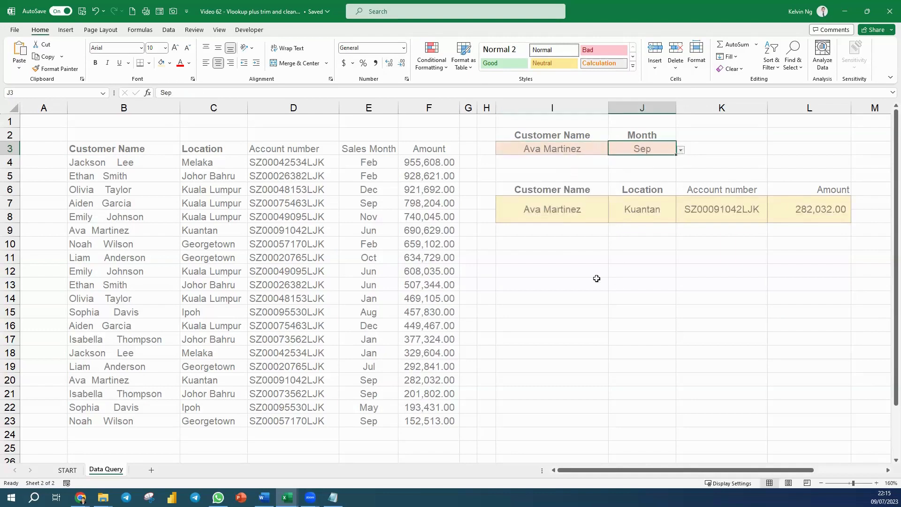
Leave the month selection unchanged and switch to the START sheet
left_click(680, 150)
key("Escape")
left_click(68, 469)
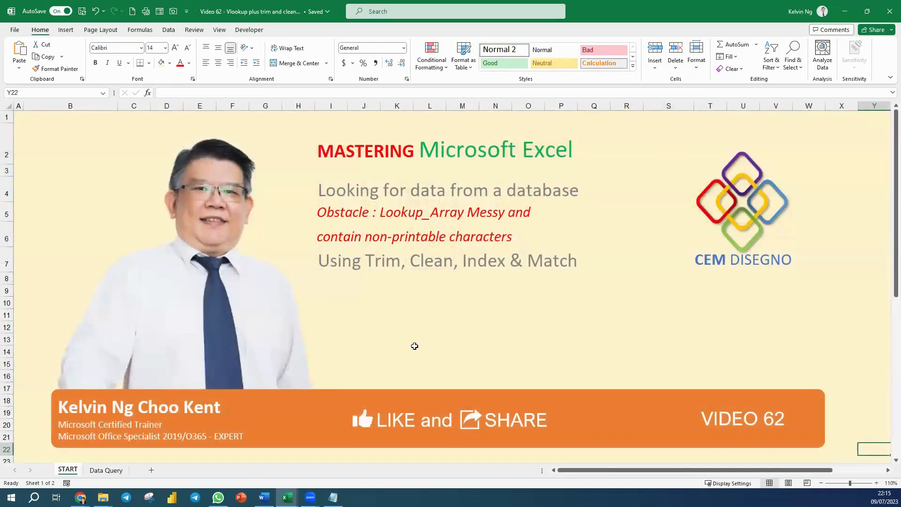